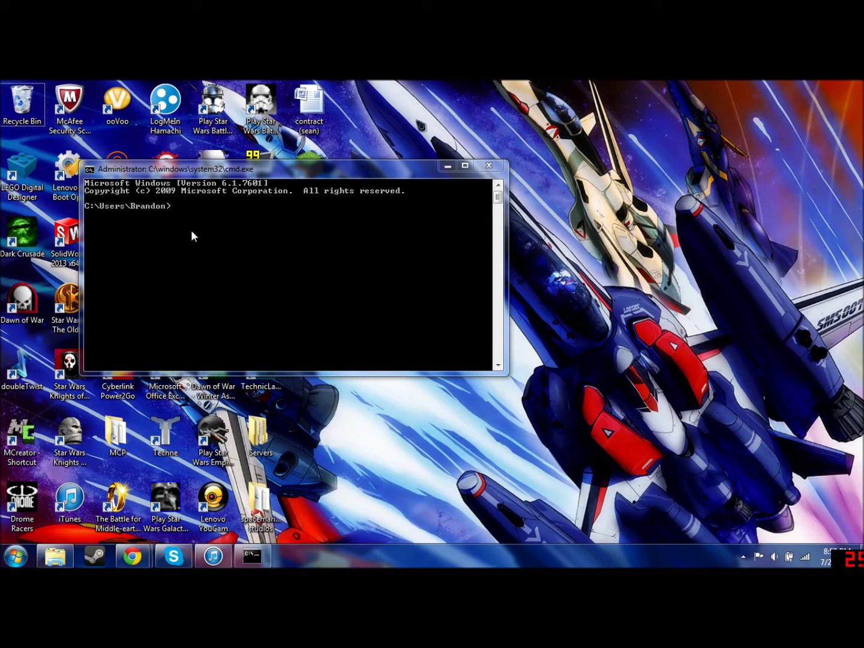
Run ipconfig to show IPv4 address 192.168.1.80 and default gateway 192.168.1.254.
left_click(255, 272)
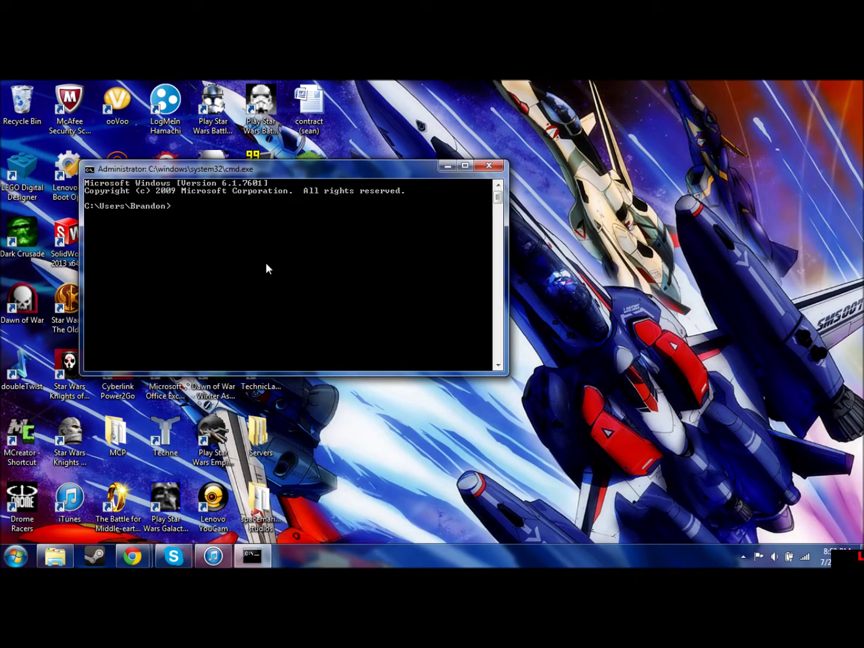
type("ipconfi")
type("g")
key("Return")
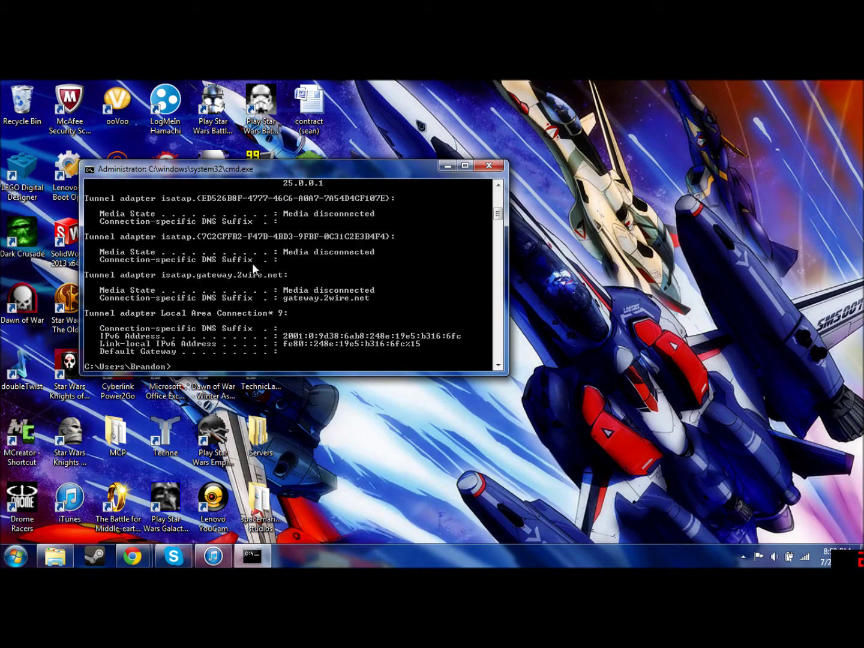
scroll(252, 263, "up", 2)
scroll(421, 256, "up", 2)
scroll(392, 258, "up", 3)
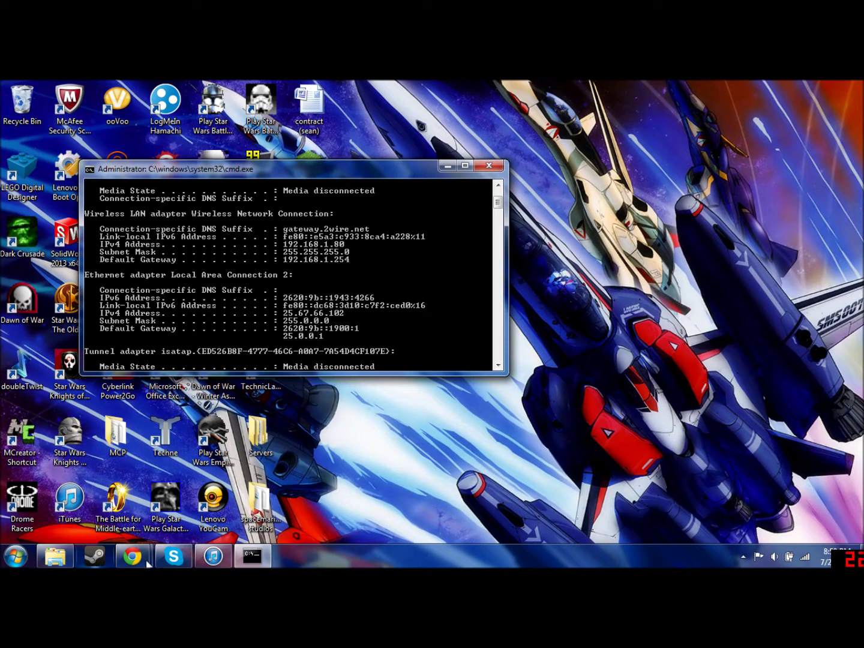
Load the router admin at 192.168.1.254 and view the Gaming and Communications firewall status.
mouse_move(133, 556)
left_click(153, 508)
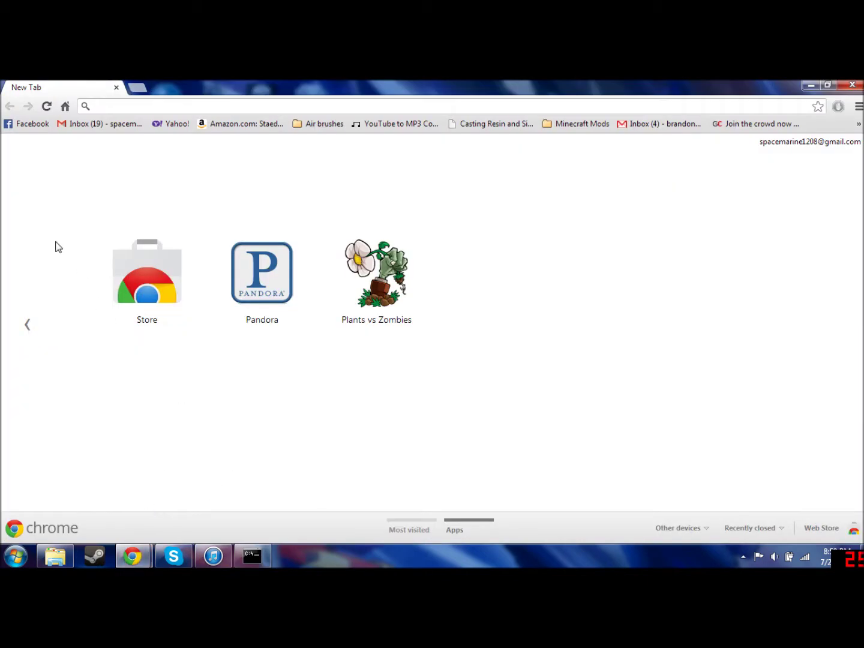
type("19")
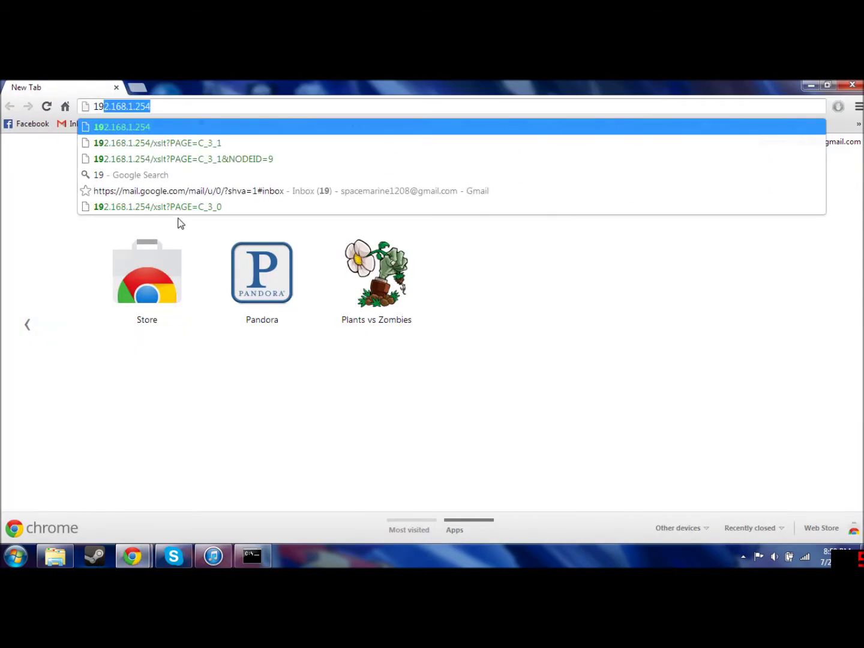
key("Down")
key("Return")
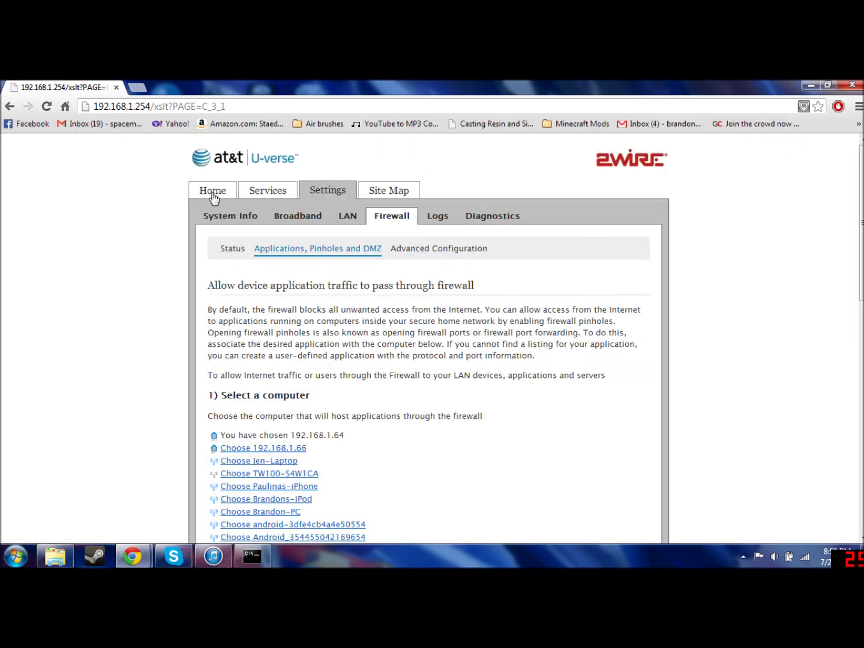
left_click(213, 192)
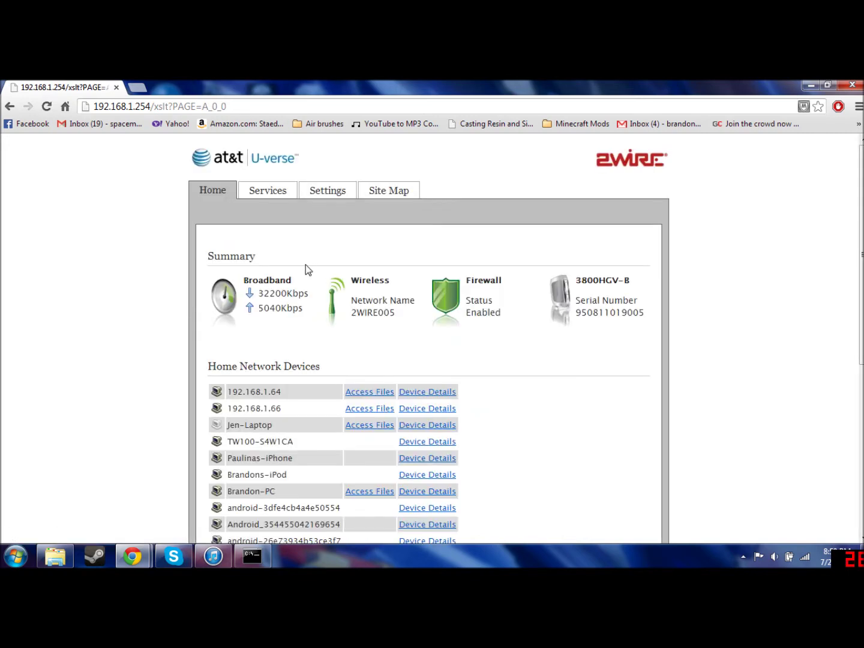
scroll(301, 250, "down", 4)
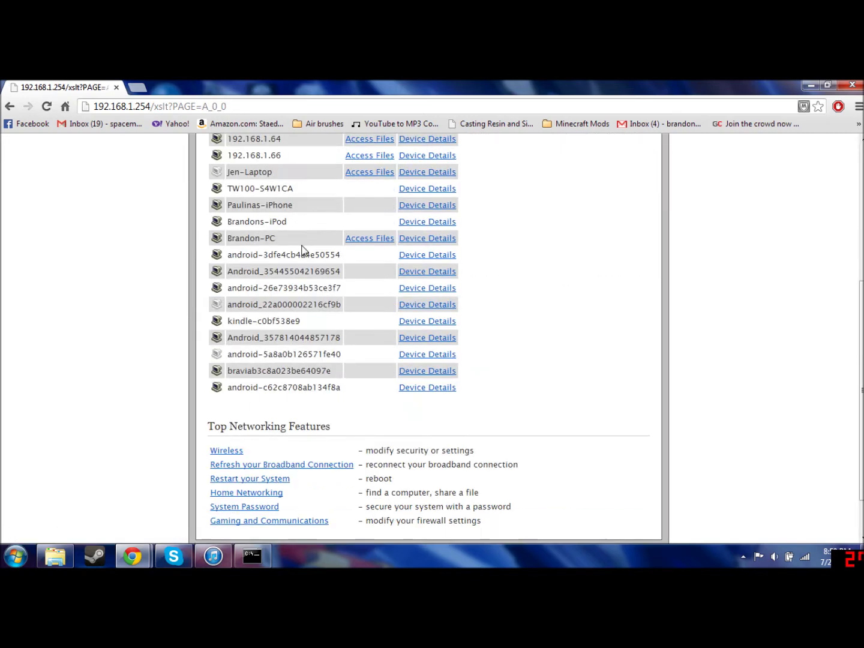
scroll(302, 250, "down", 1)
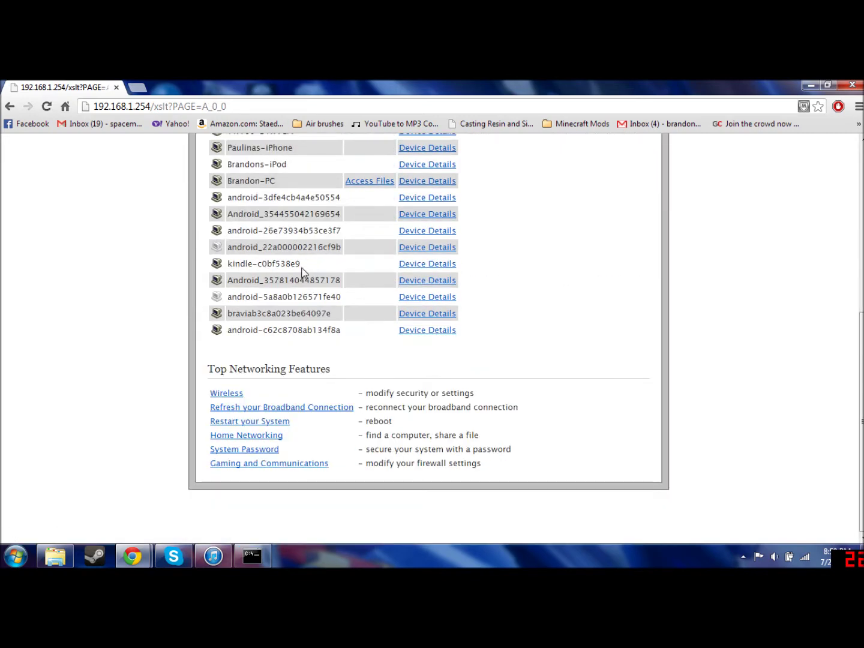
left_click(291, 467)
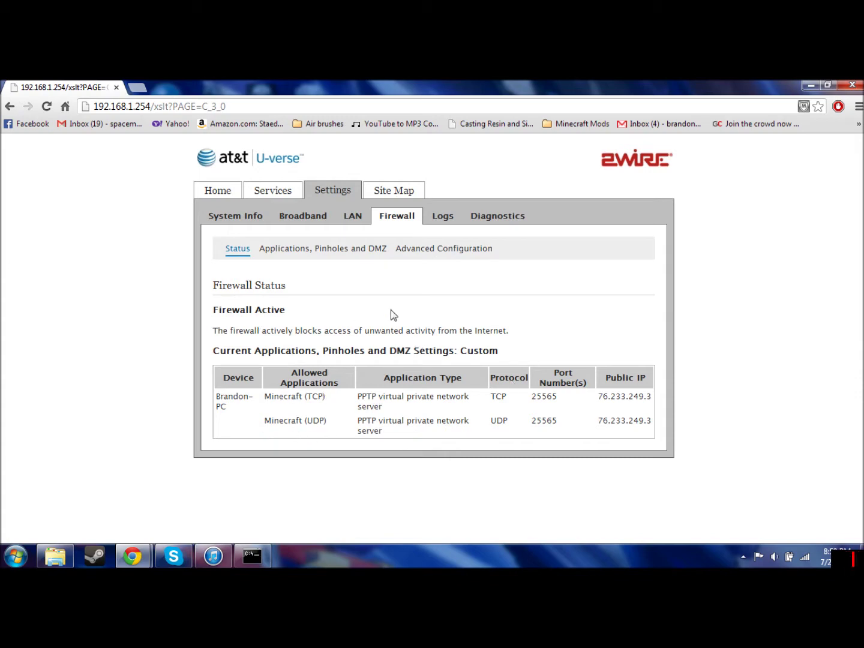
Under Applications, Pinholes and DMZ, choose Brandon-PC, select Minecraft (TCP), and start a new definition.
left_click(288, 251)
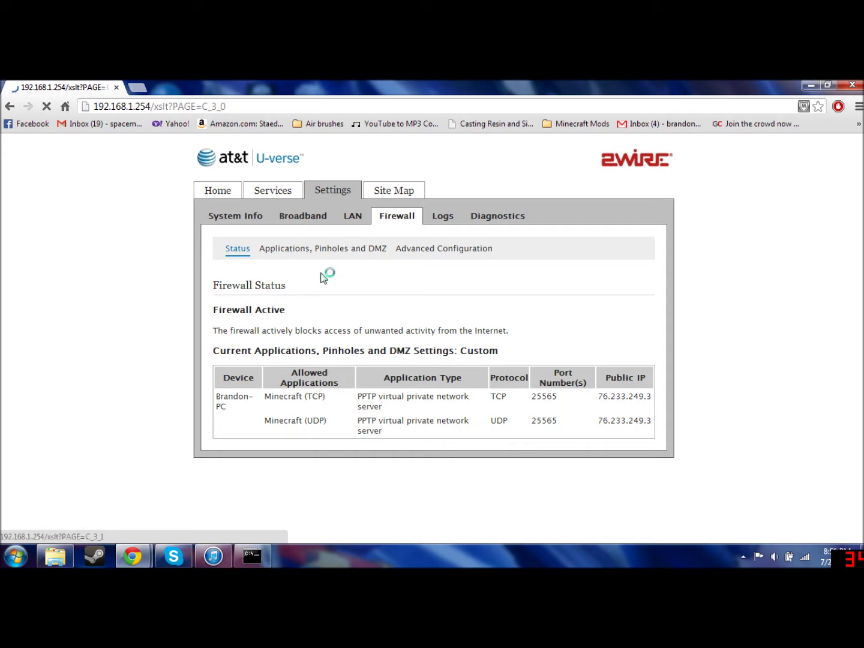
scroll(331, 337, "down", 3)
scroll(331, 337, "down", 1)
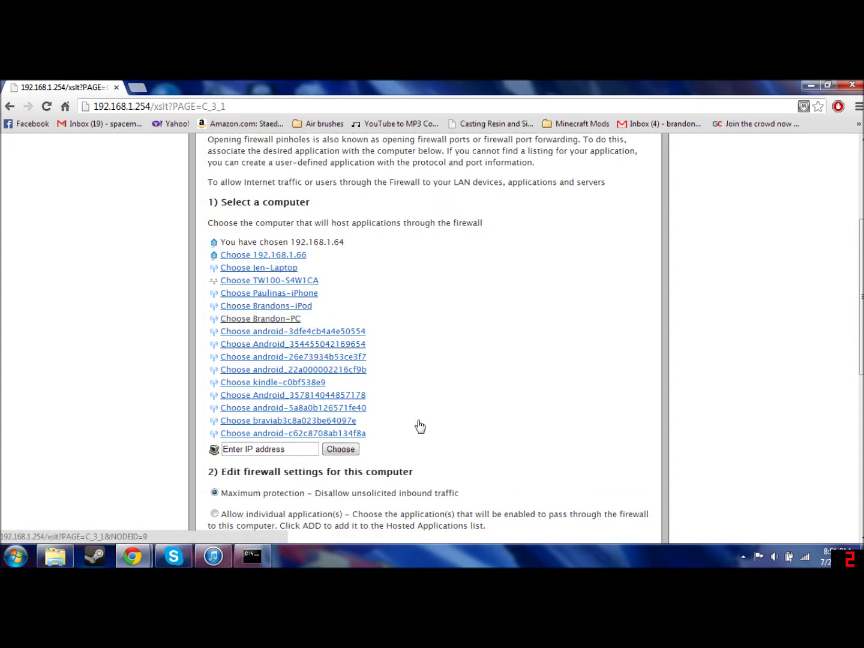
left_click(272, 323)
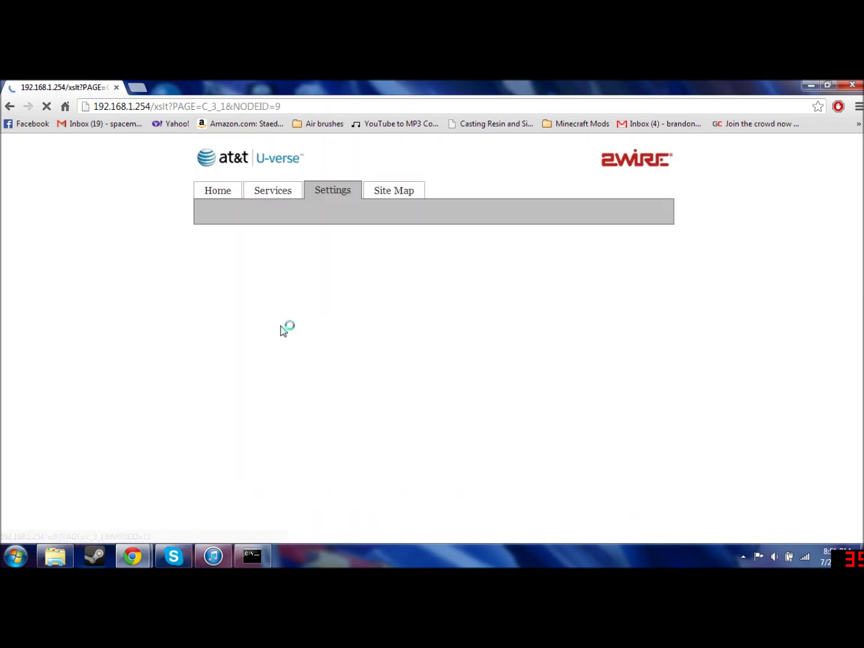
scroll(304, 380, "down", 3)
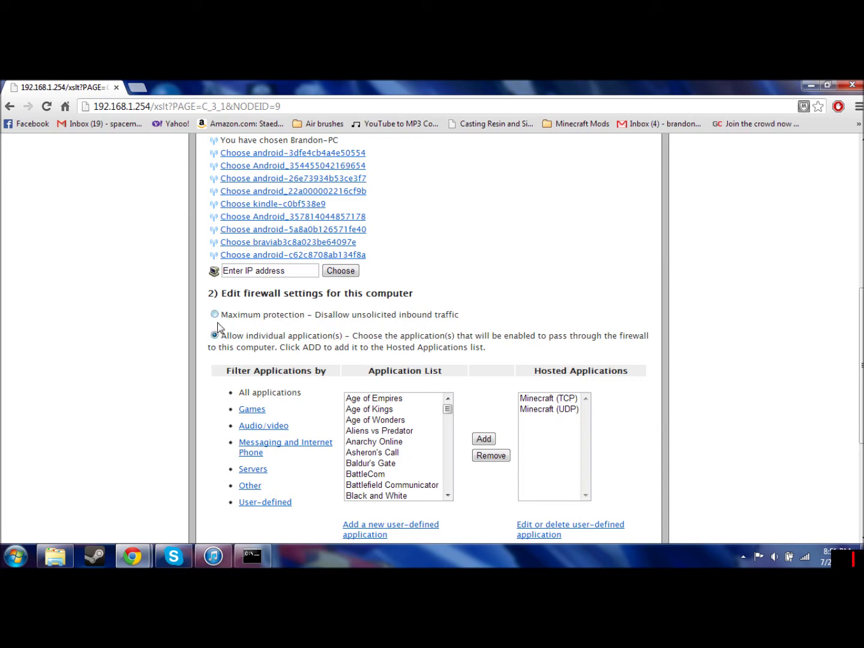
scroll(223, 324, "down", 2)
scroll(224, 319, "down", 1)
scroll(224, 318, "down", 1)
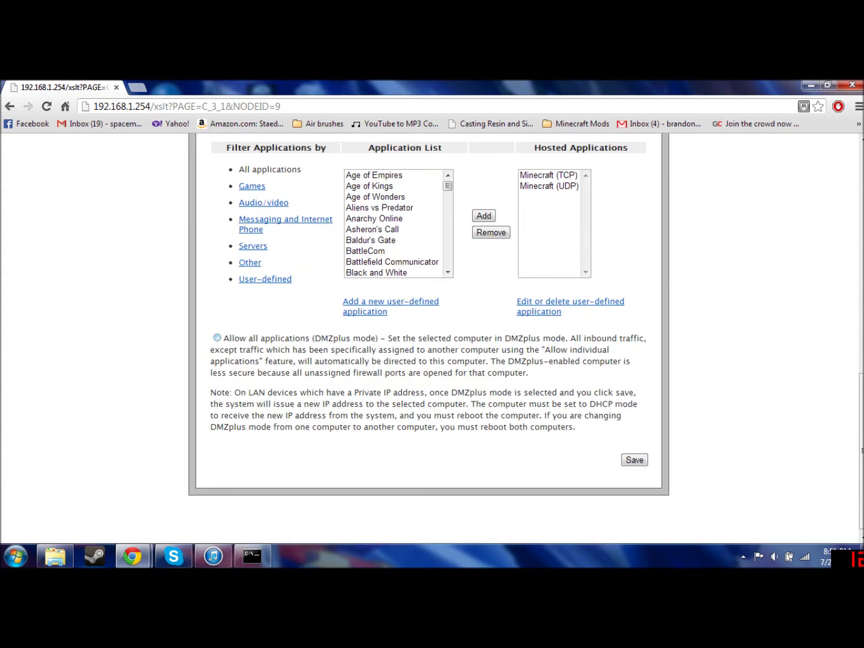
scroll(303, 295, "up", 1)
scroll(302, 294, "up", 1)
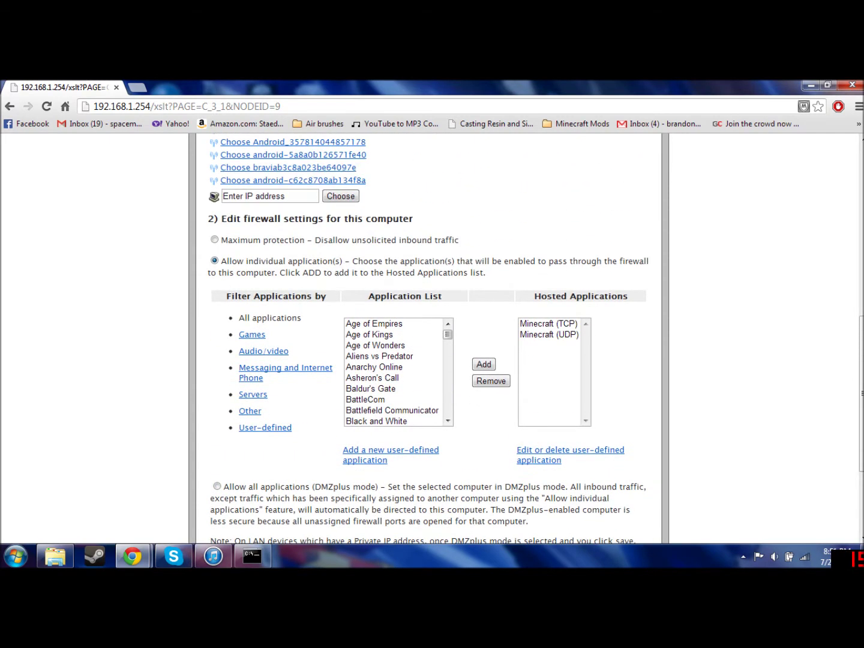
left_click(537, 326)
scroll(486, 368, "down", 1)
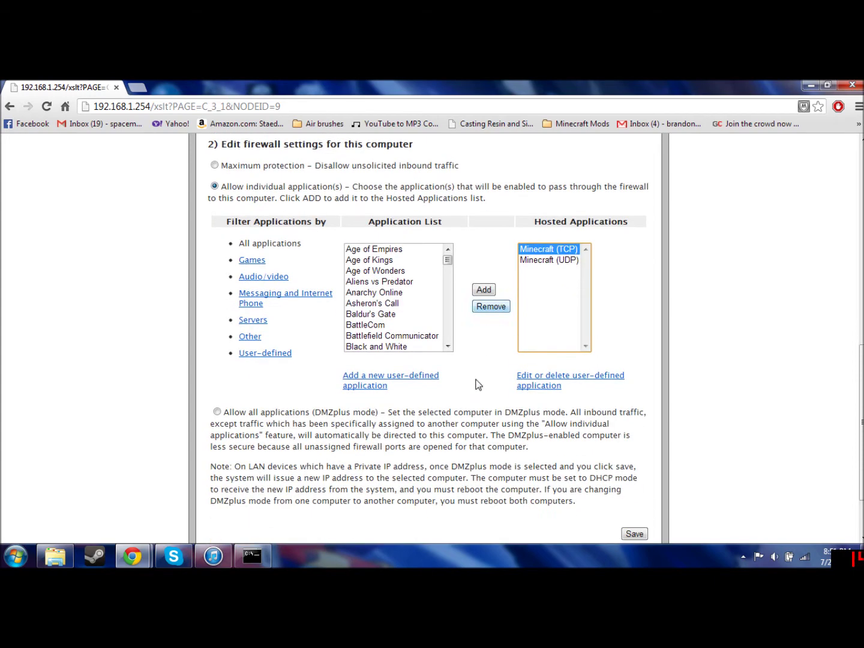
left_click(414, 382)
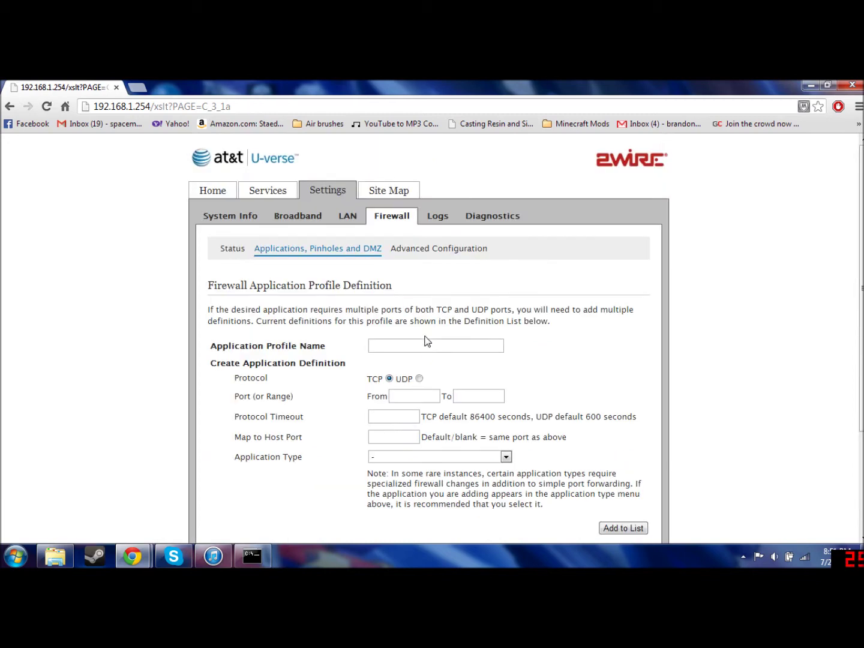
Name the profile Minecraft (TCP) with port range 25565 to 25565 and submit it.
left_click(427, 346)
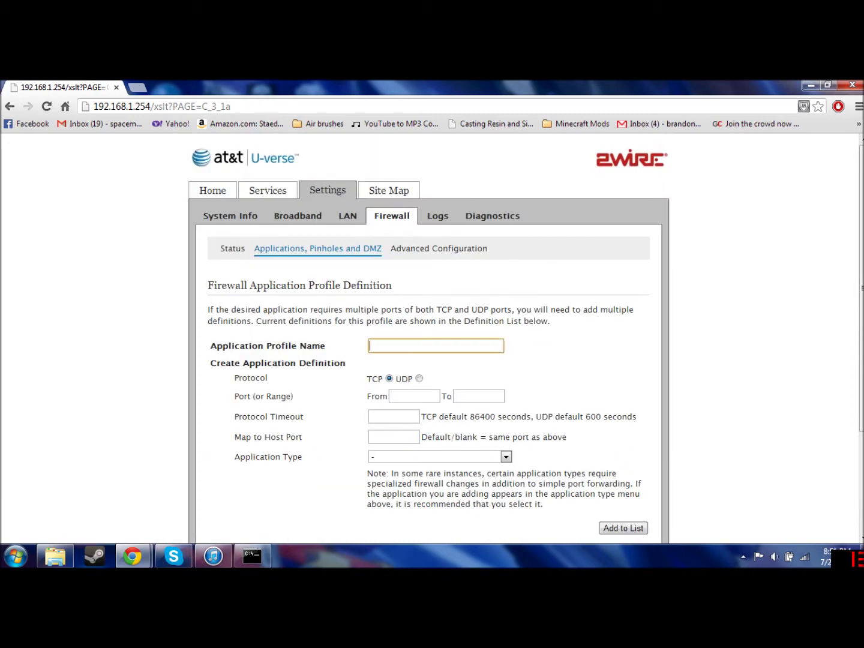
type("M")
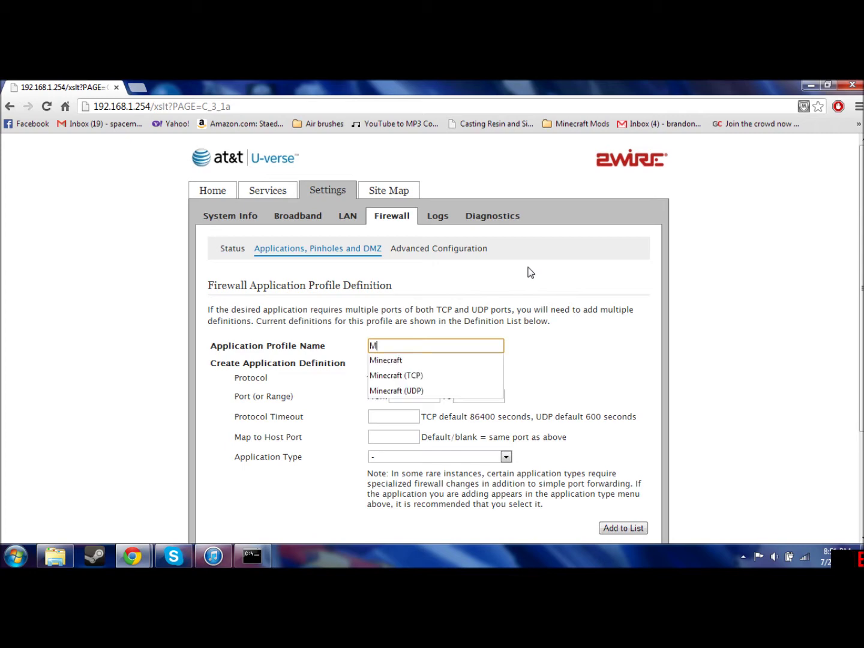
key("Down")
key("Down")
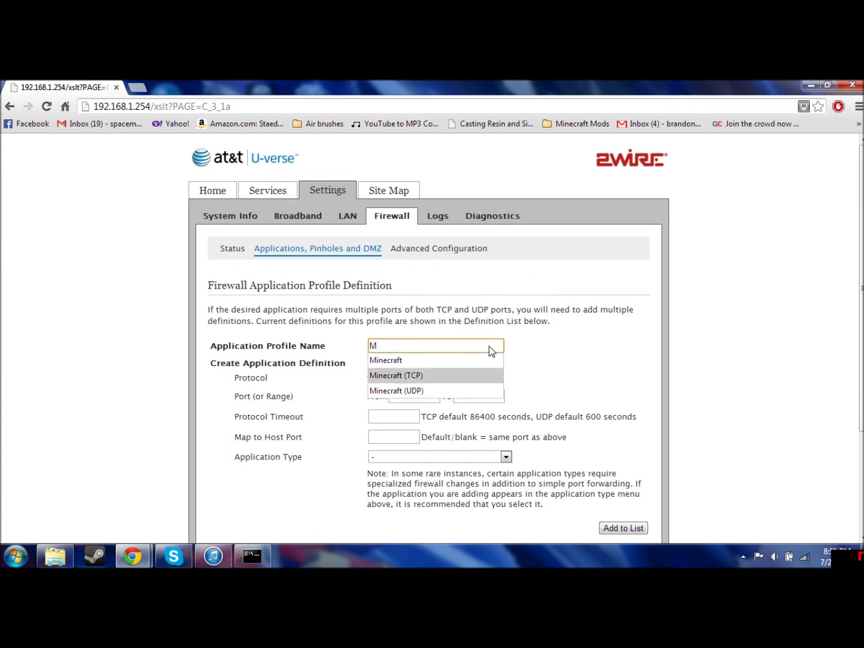
left_click(418, 376)
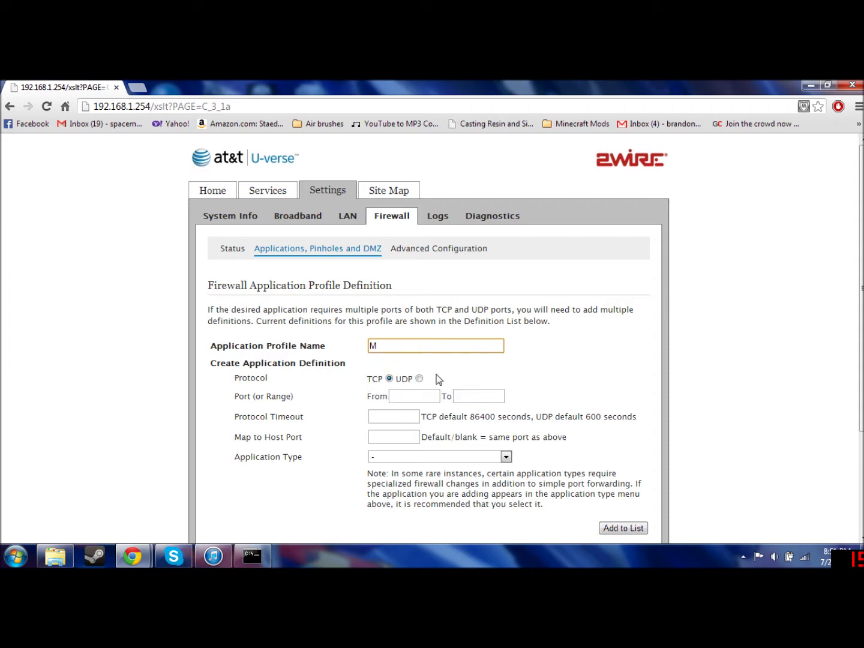
left_click(396, 396)
type("2")
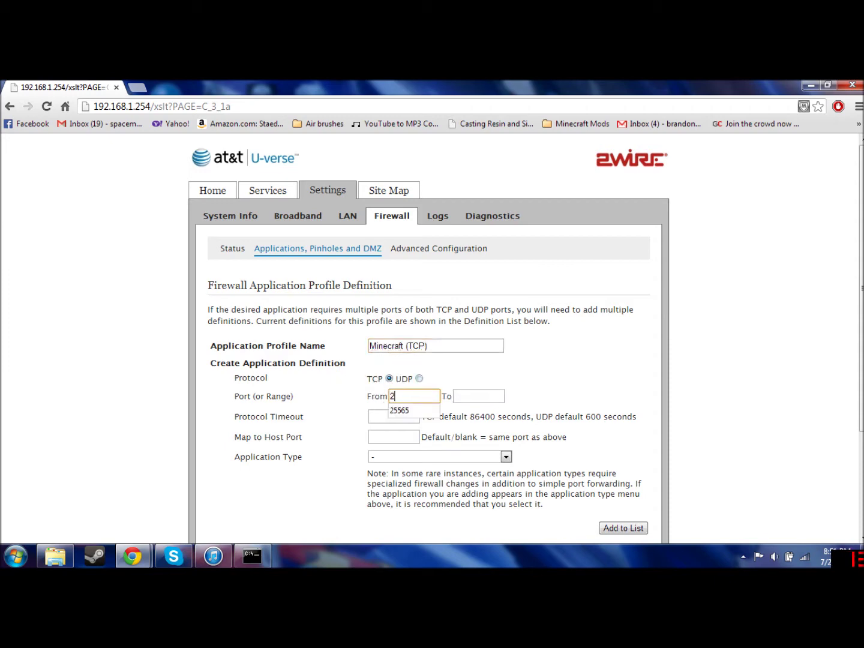
type("5565")
key("Down")
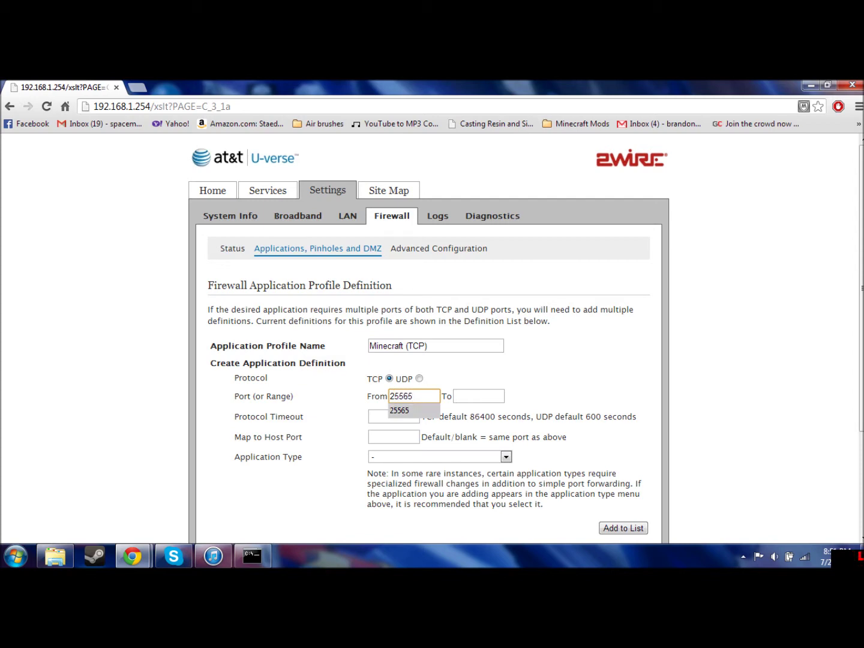
key("Return")
left_click(472, 400)
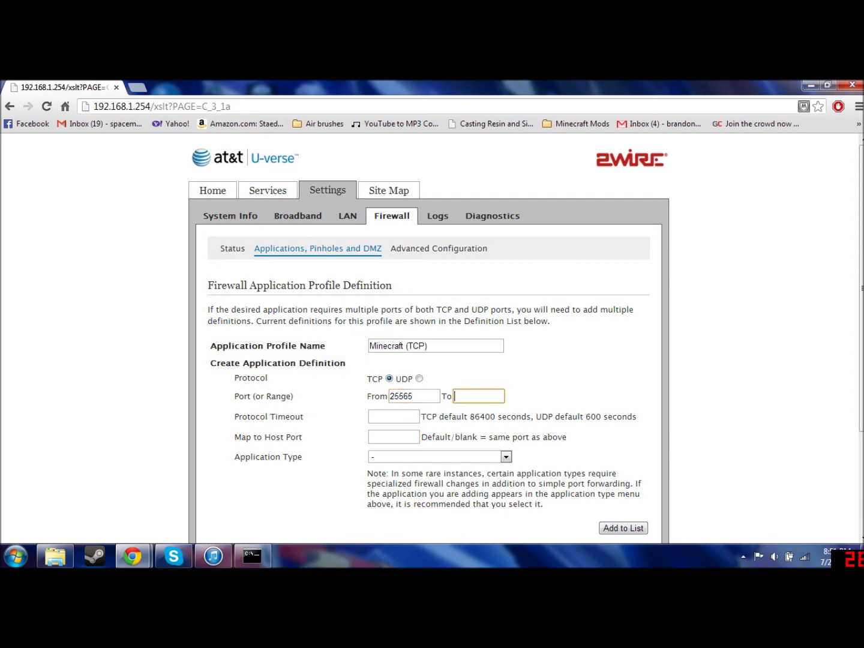
type("25565")
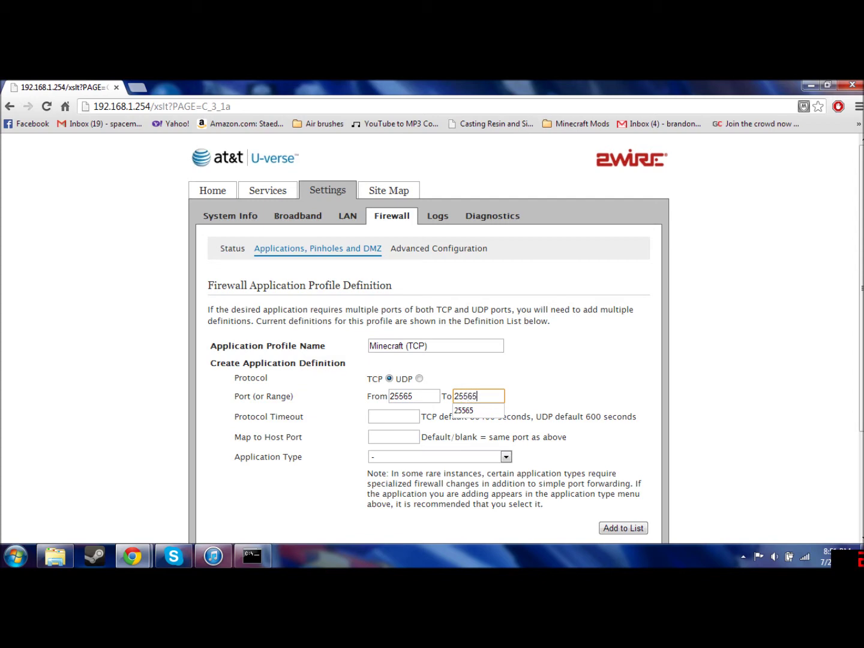
key("Return")
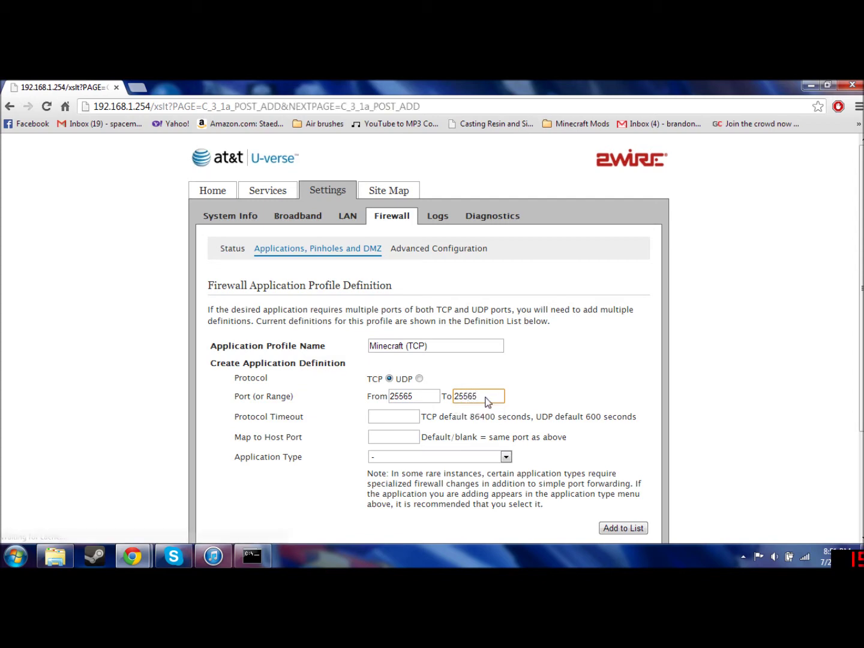
key("BackSpace")
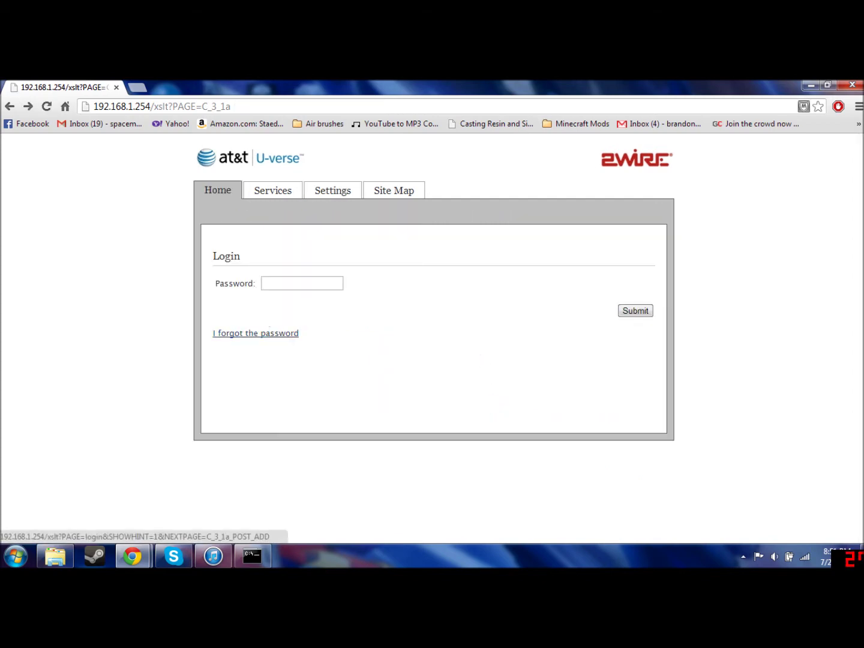
left_click(394, 357)
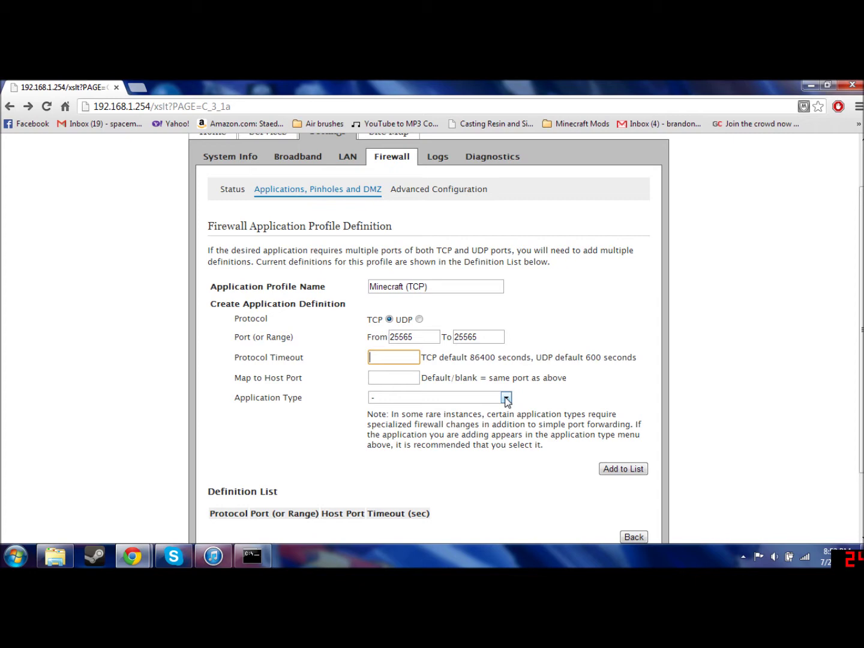
Set the application type to PPTP virtual private network server and go back to the pinholes page.
left_click(506, 398)
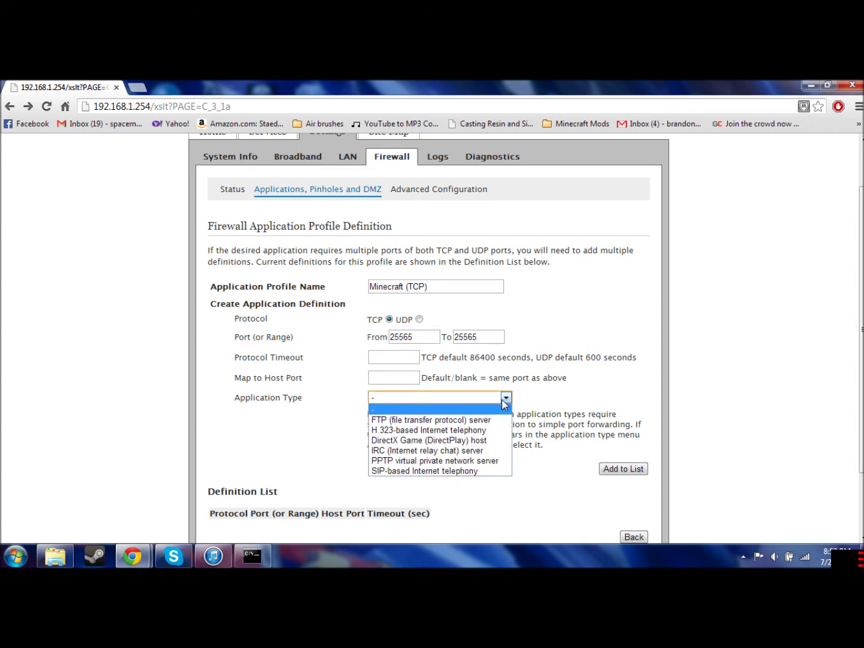
left_click(449, 462)
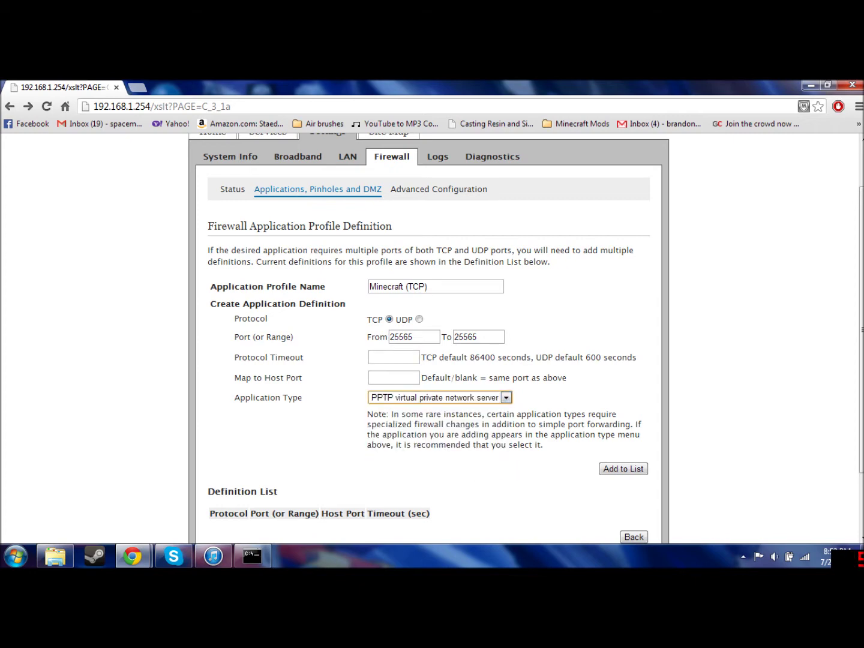
scroll(656, 409, "down", 2)
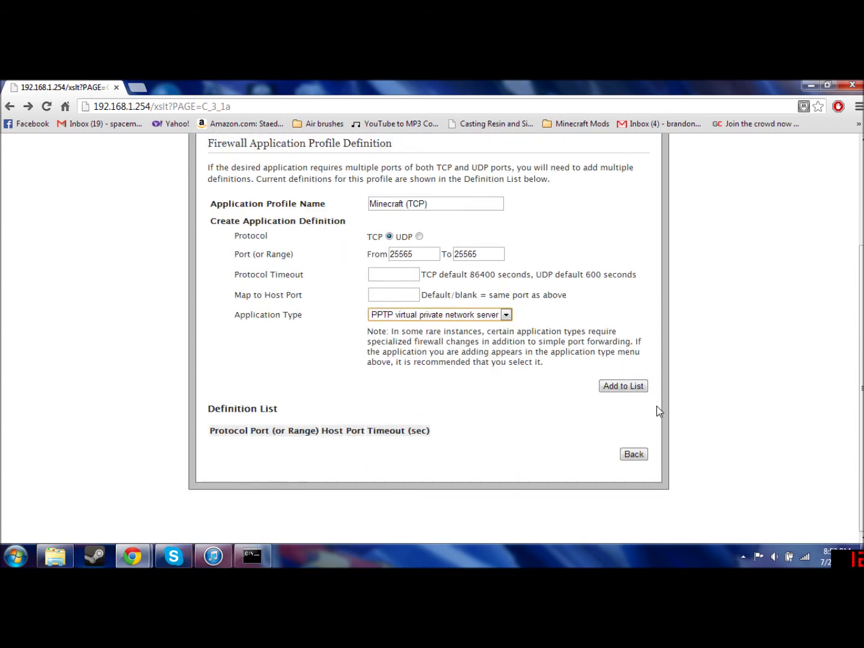
left_click(643, 456)
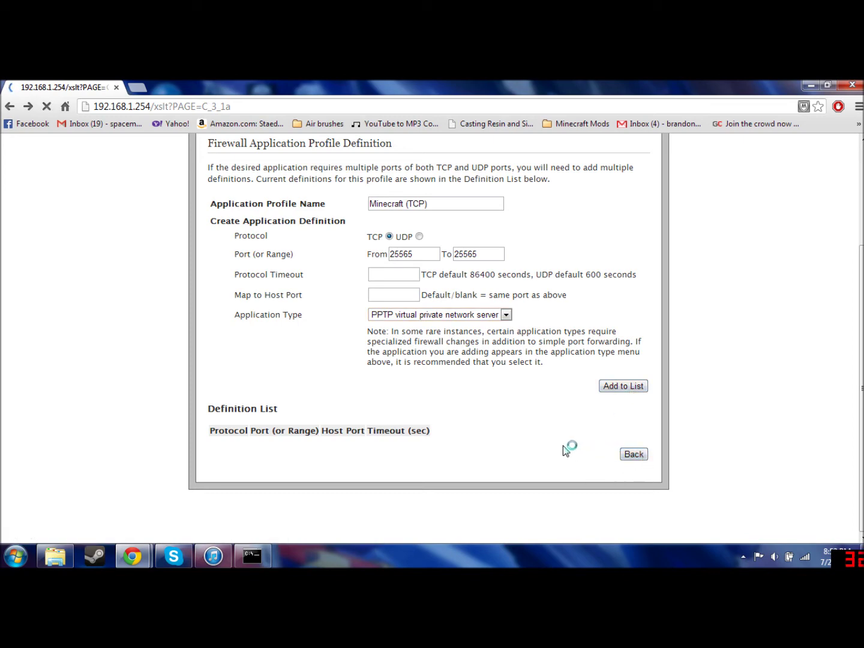
scroll(560, 444, "down", 1)
scroll(524, 413, "down", 2)
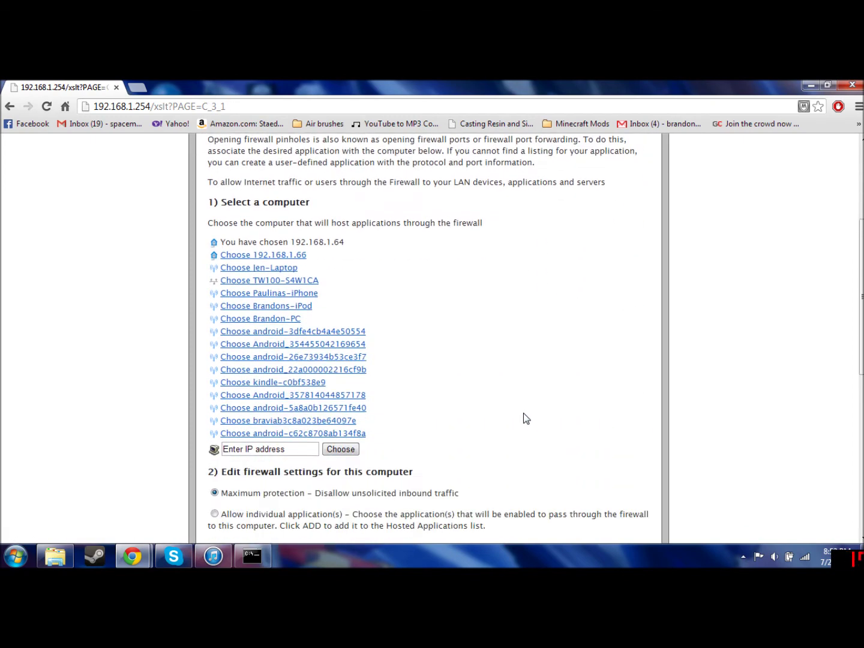
scroll(523, 418, "down", 1)
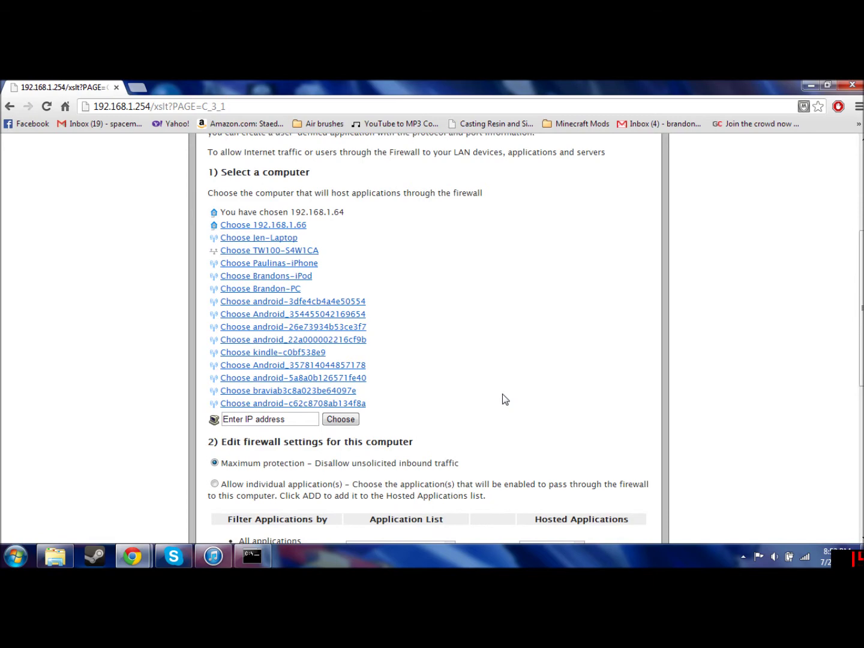
Choose the PC as host and begin a new user-defined application profile.
left_click(264, 289)
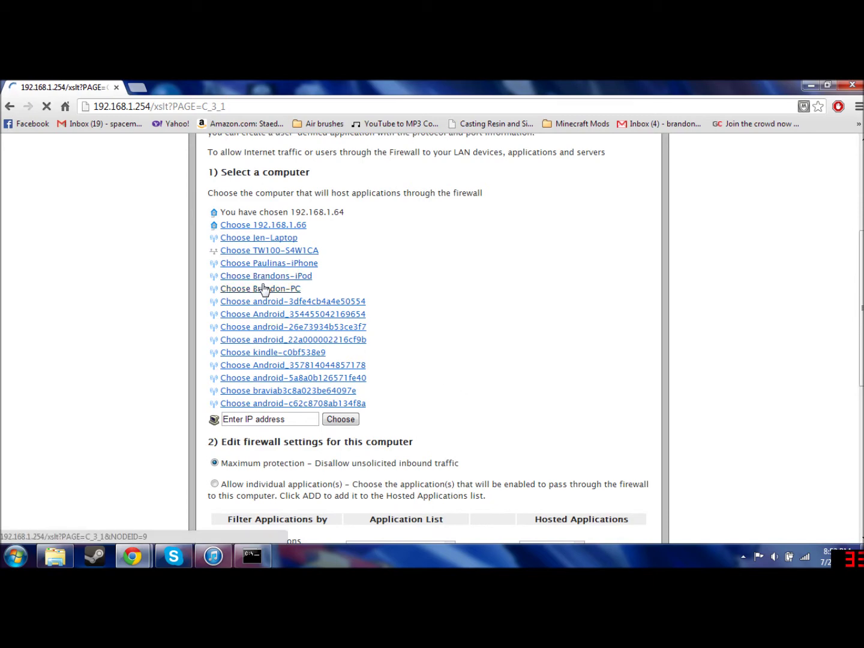
scroll(264, 290, "down", 3)
scroll(388, 324, "down", 4)
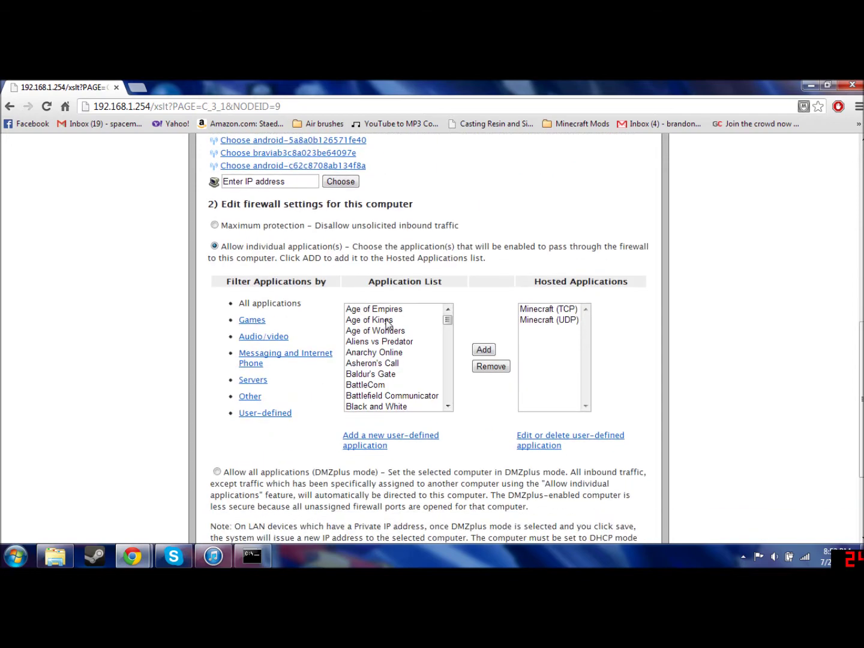
left_click(386, 440)
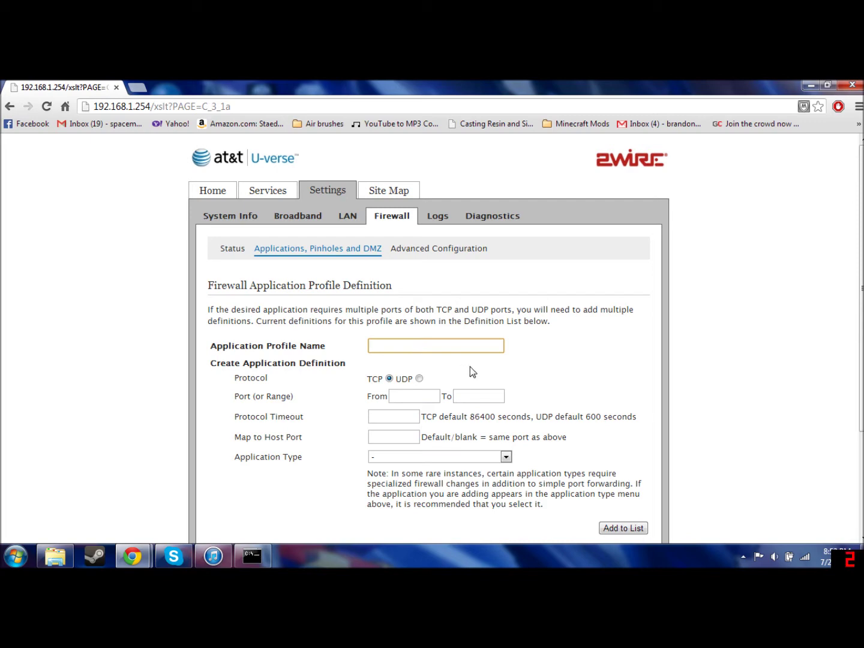
type("Mi")
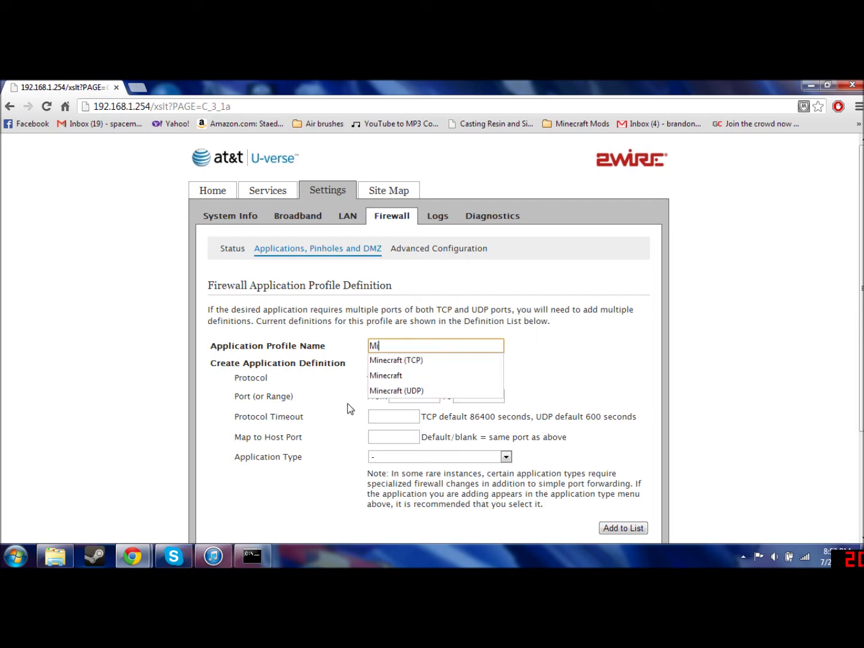
Name the profile Minecraft (UDP), set protocol to UDP, and use ports 25565 to 25565.
left_click(408, 391)
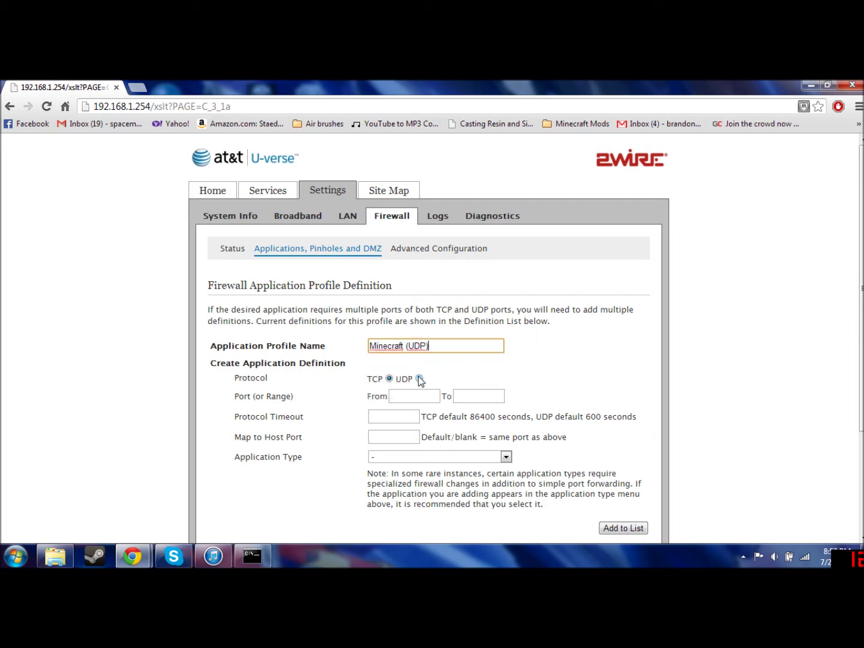
left_click(419, 379)
type("2")
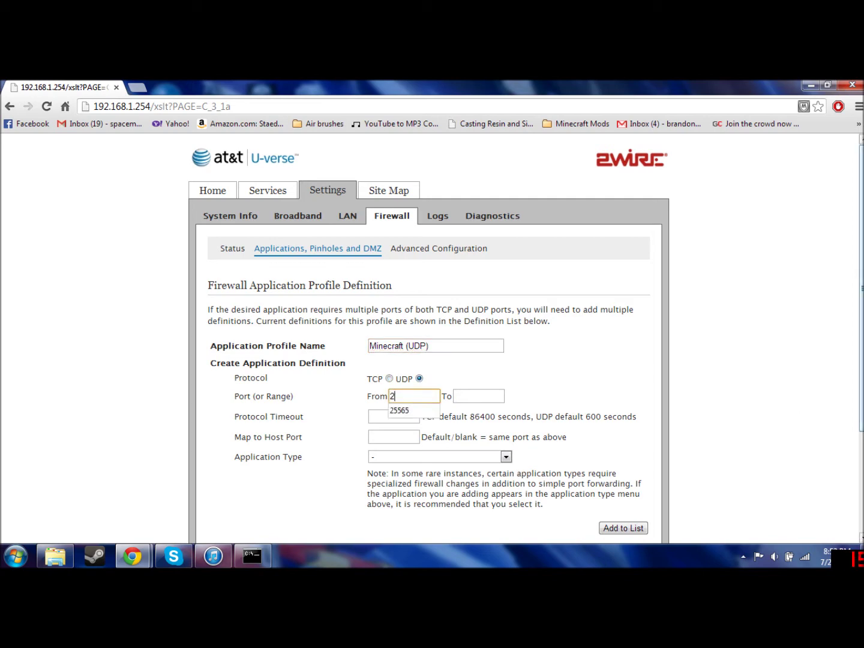
type("5665")
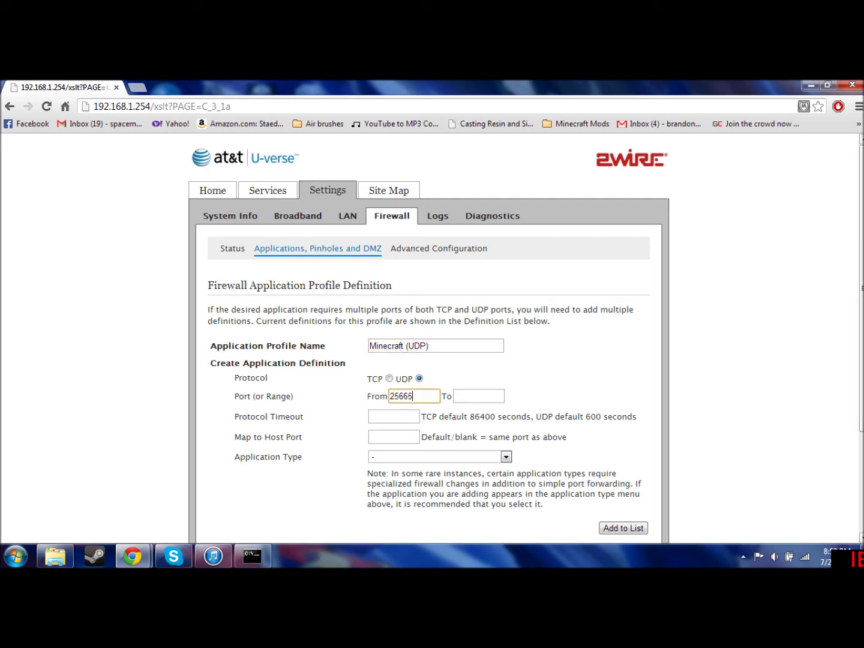
key("Tab")
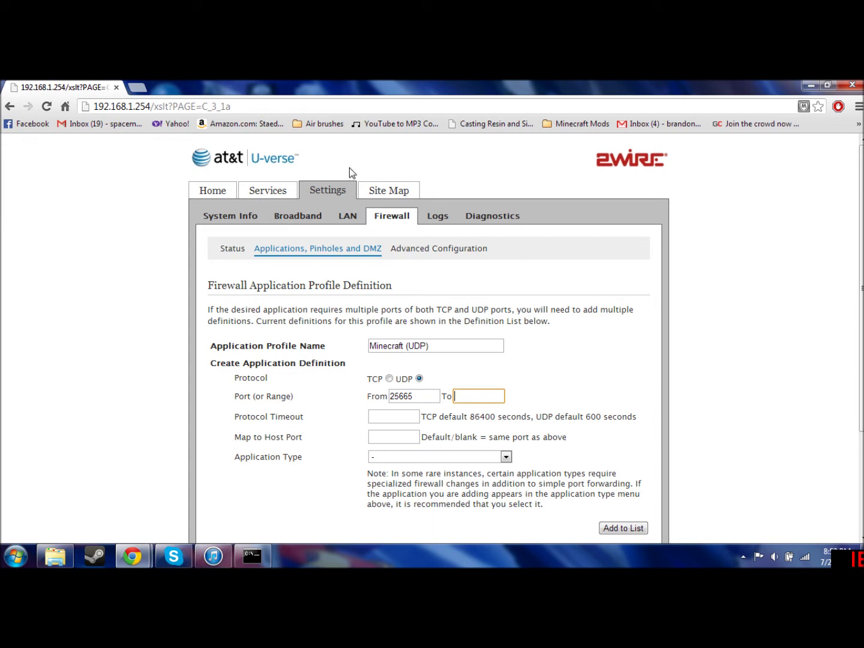
type("25565")
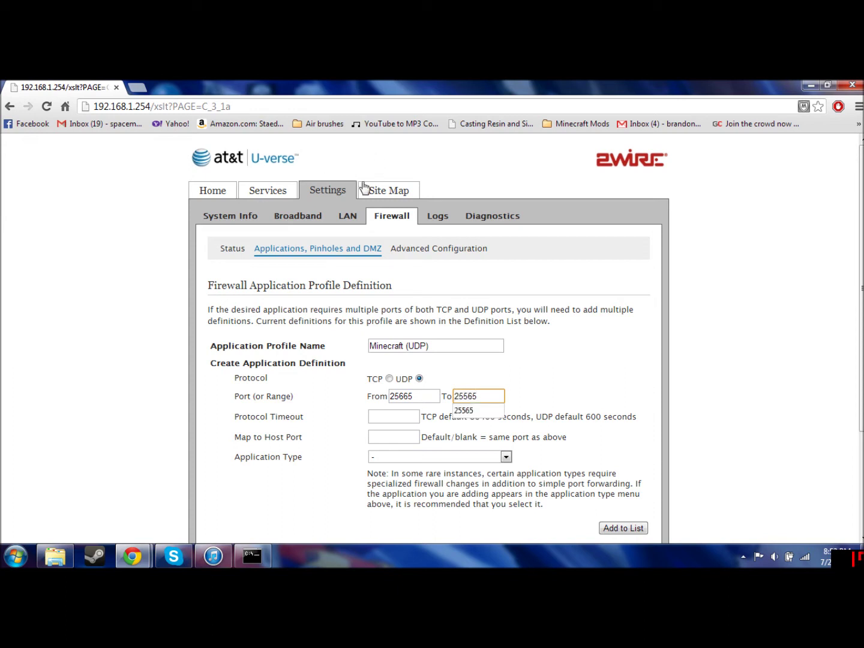
left_click(464, 411)
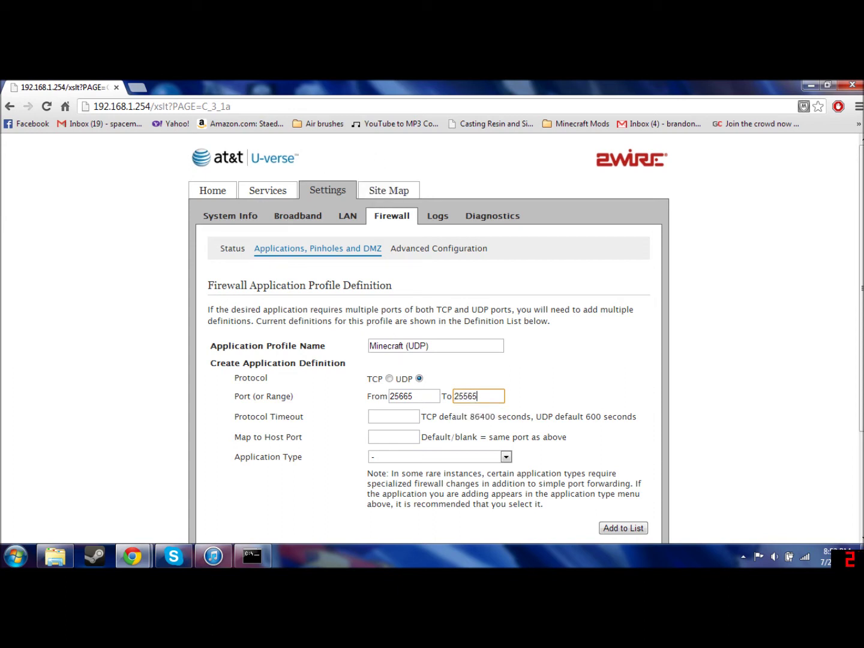
scroll(581, 418, "down", 2)
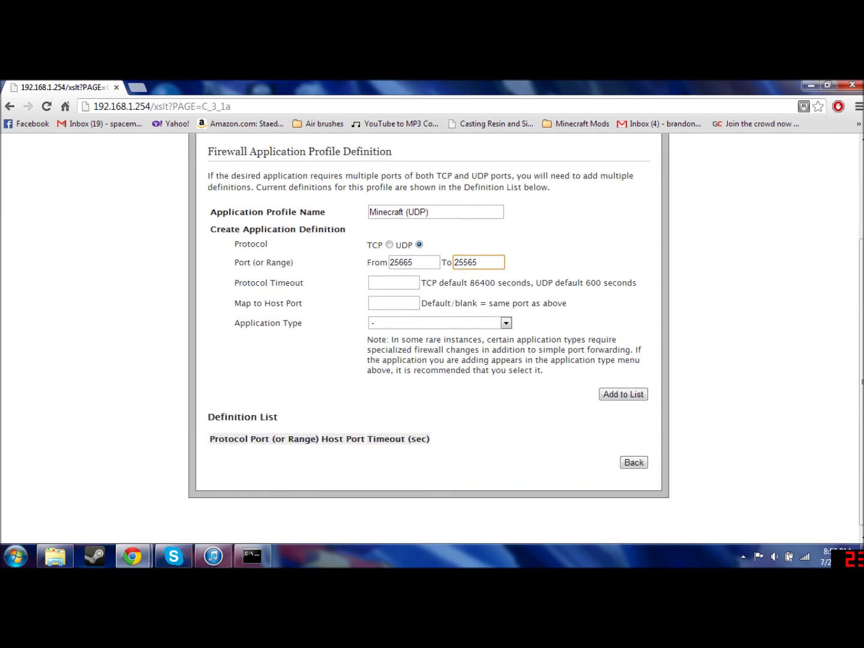
Set the type to PPTP virtual private network server, add it to the list, and go back.
left_click(503, 324)
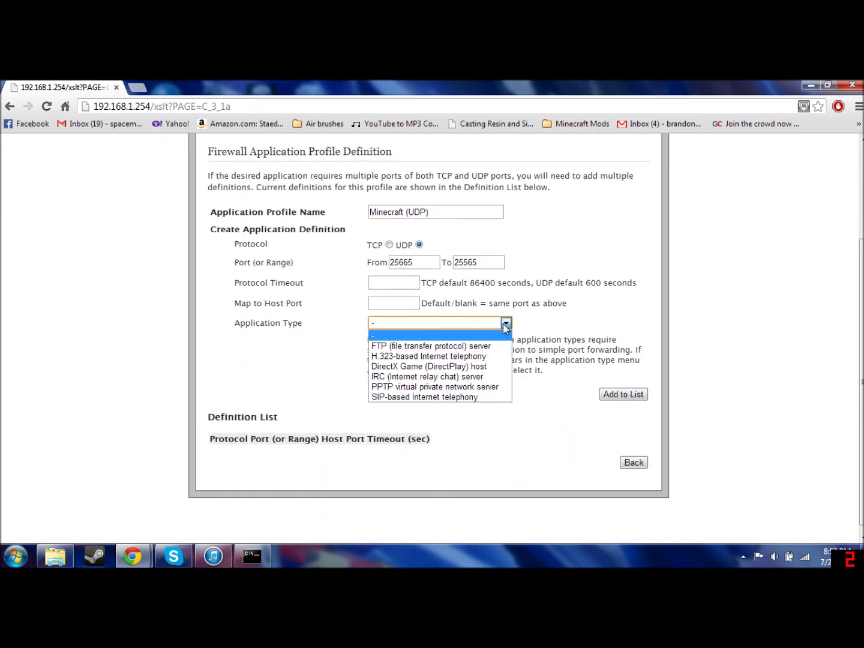
left_click(438, 387)
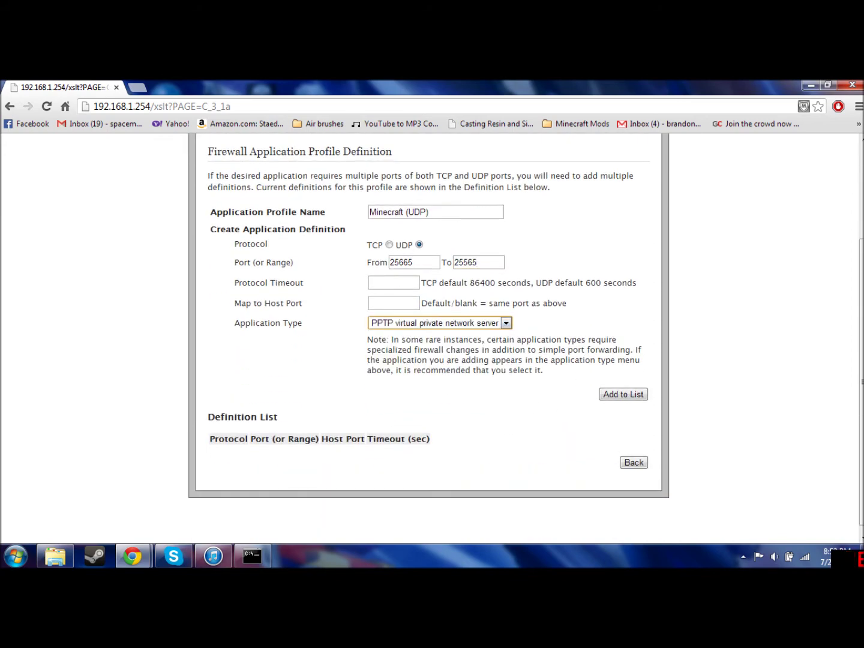
left_click(623, 395)
left_click(643, 464)
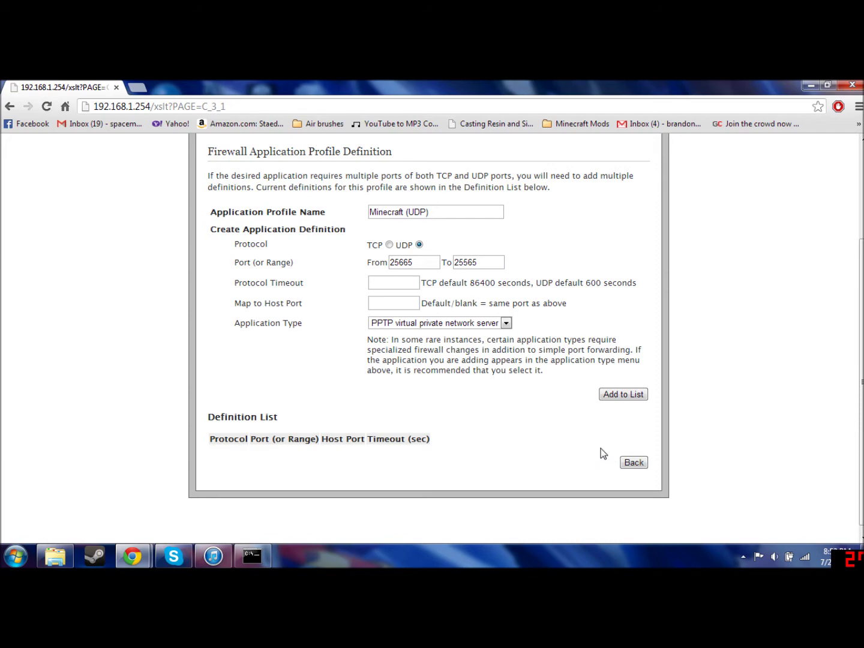
scroll(593, 444, "down", 3)
scroll(574, 392, "down", 3)
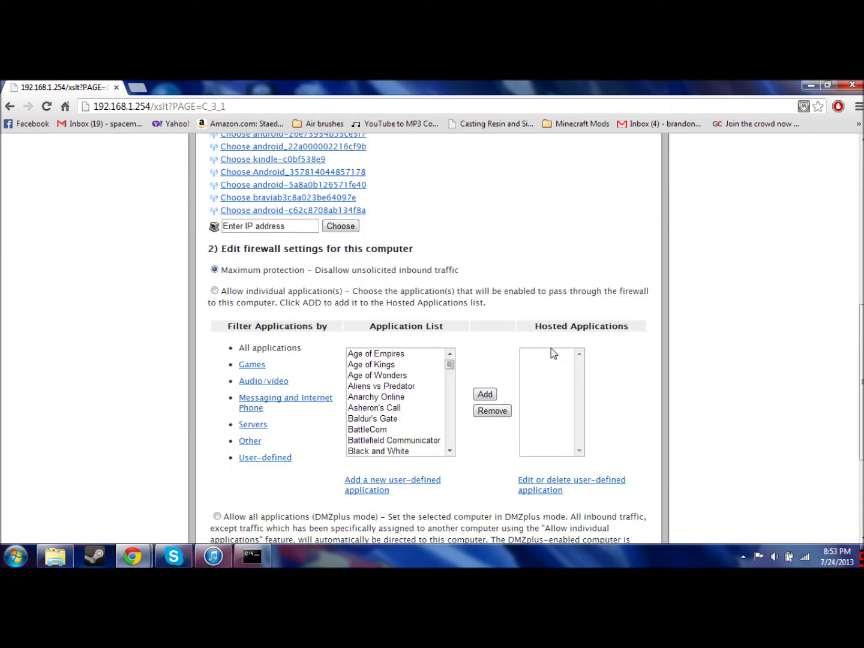
scroll(386, 424, "down", 2)
scroll(406, 415, "down", 10)
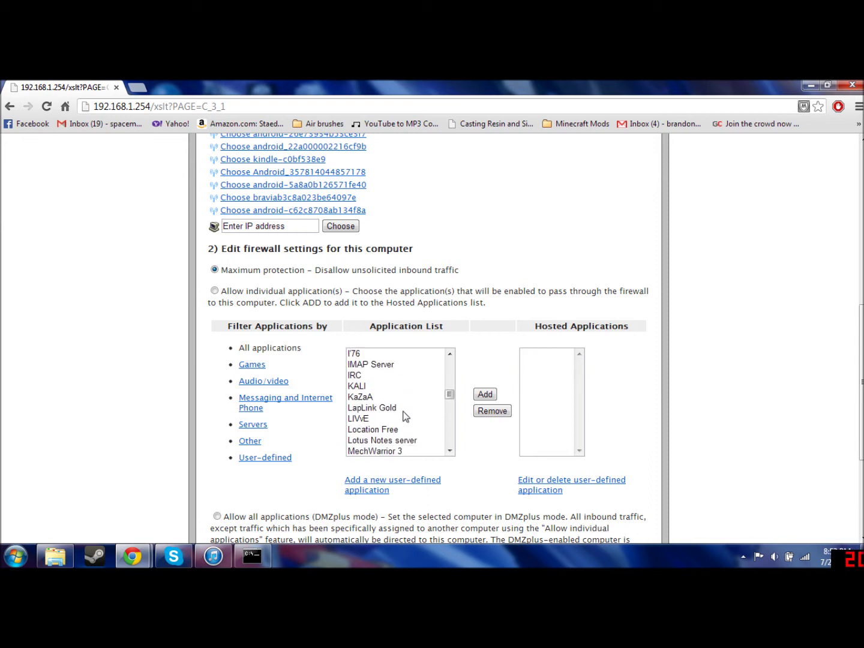
scroll(405, 417, "down", 10)
scroll(403, 414, "down", 2)
scroll(404, 415, "down", 3)
scroll(404, 414, "down", 1)
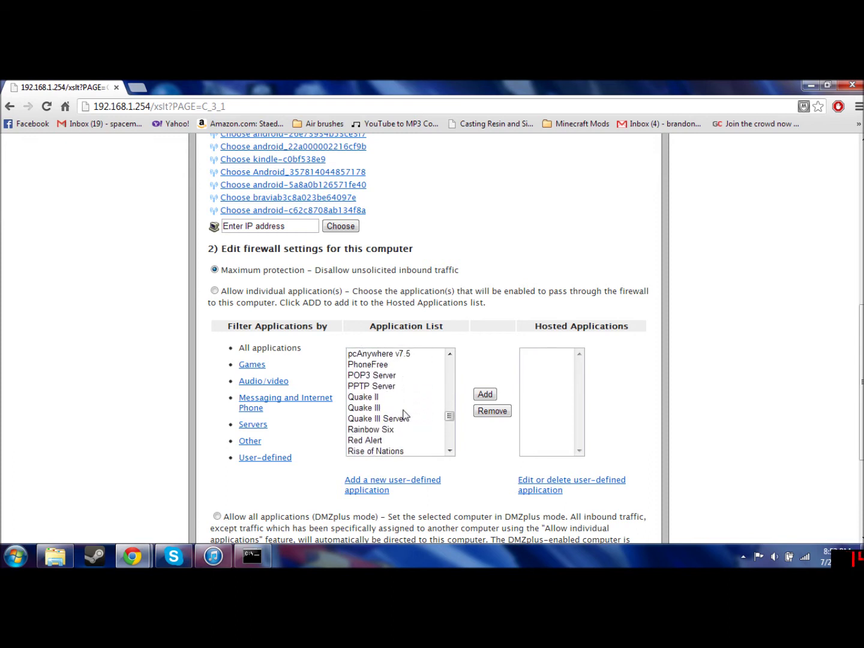
scroll(403, 414, "down", 2)
scroll(404, 415, "down", 2)
scroll(405, 410, "down", 2)
scroll(404, 401, "down", 3)
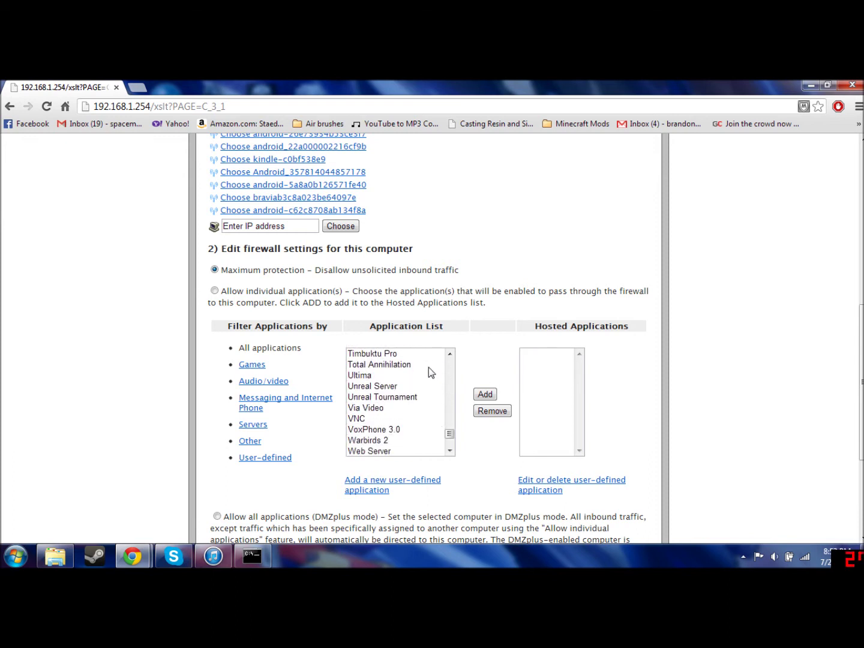
scroll(428, 372, "up", 3)
scroll(366, 354, "up", 3)
scroll(367, 353, "down", 3)
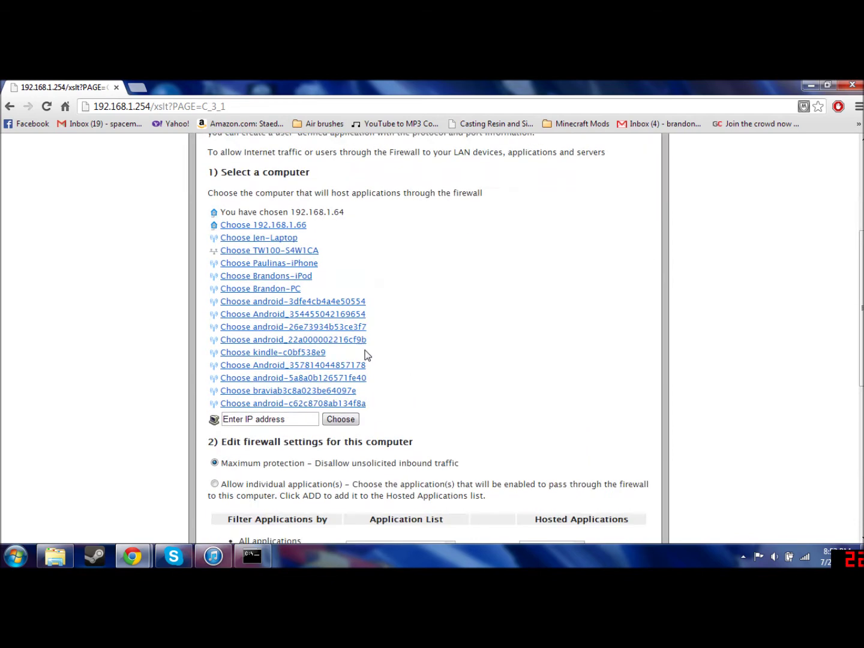
Make Brandon-PC the host computer for the Minecraft TCP and UDP applications.
left_click(267, 290)
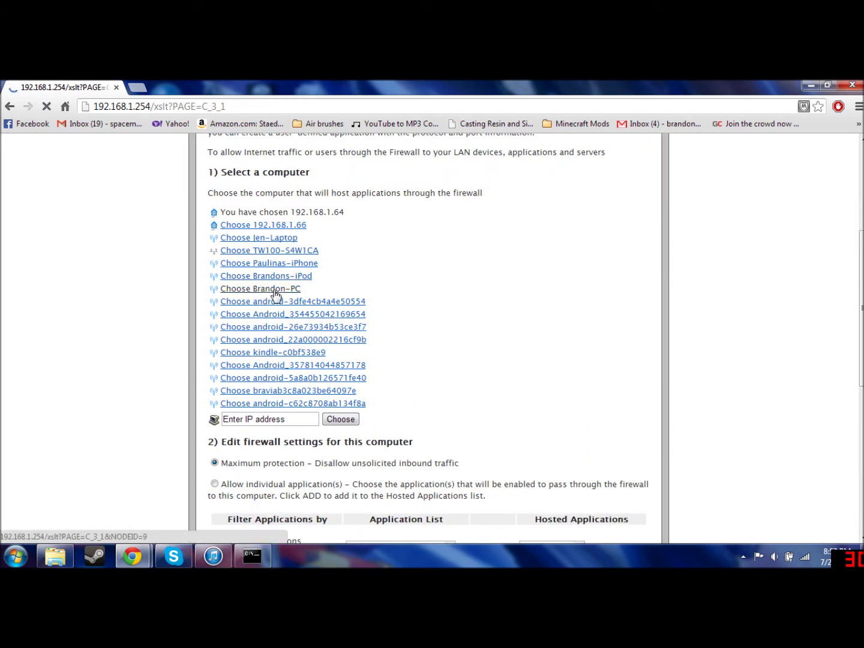
scroll(536, 312, "down", 3)
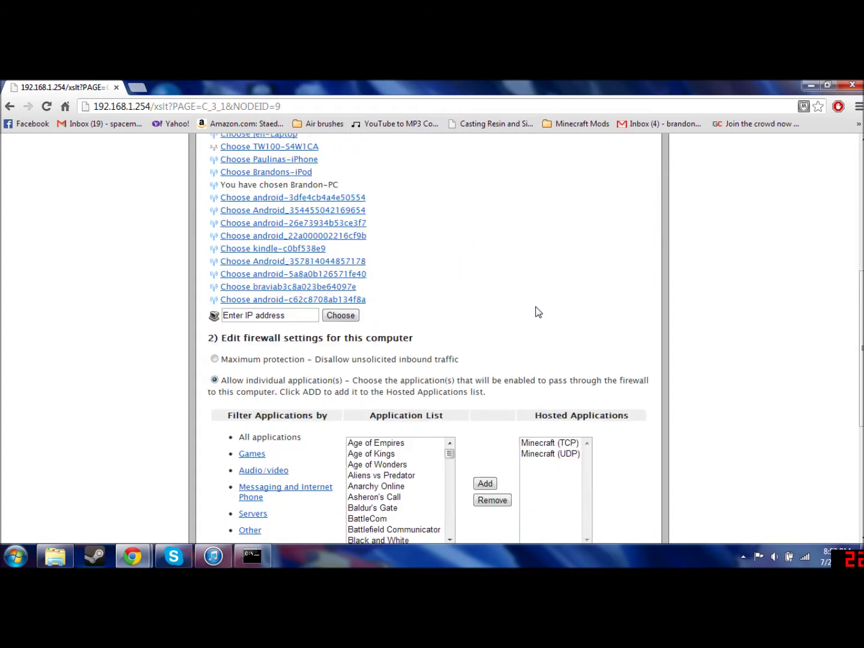
scroll(538, 345, "down", 1)
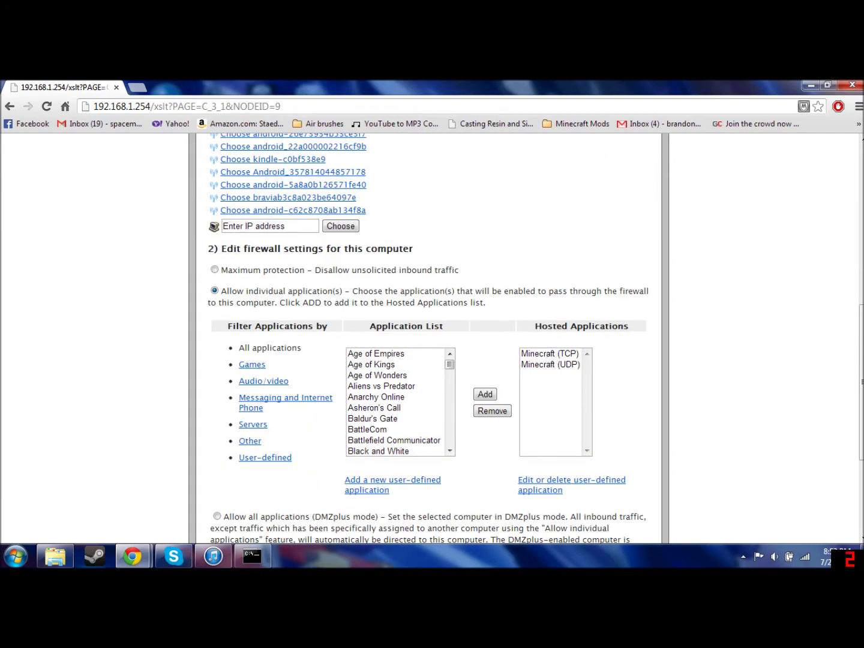
Minimize Chrome, confirm server-ip=192.168.1.80 in server.properties, then close Notepad and the server folder.
left_click(810, 81)
mouse_move(138, 374)
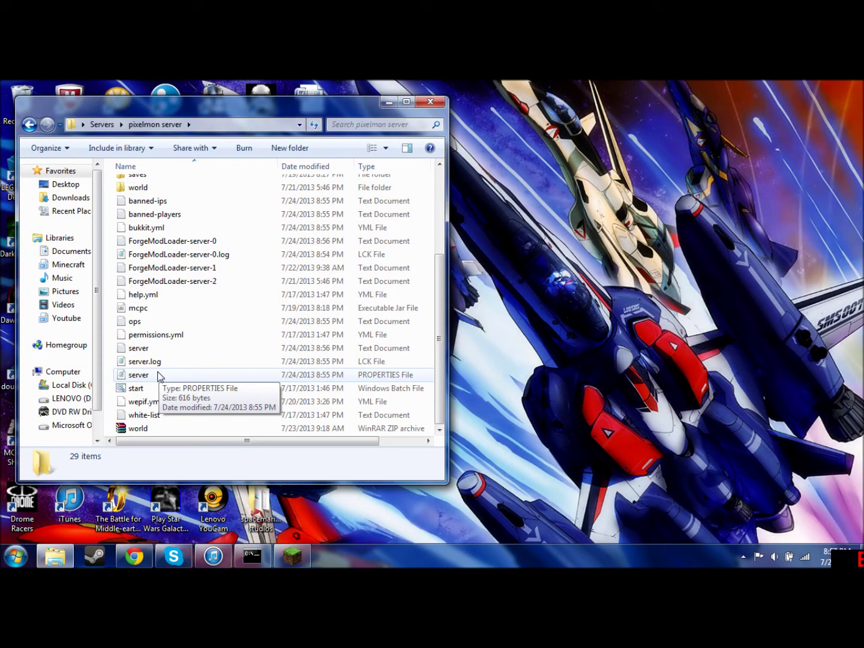
left_click(159, 376)
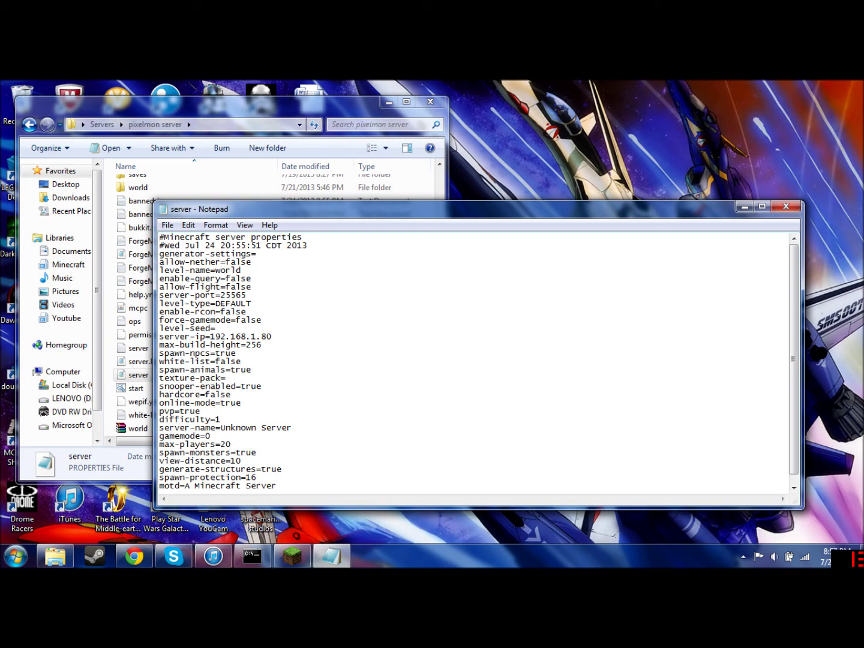
left_click(786, 208)
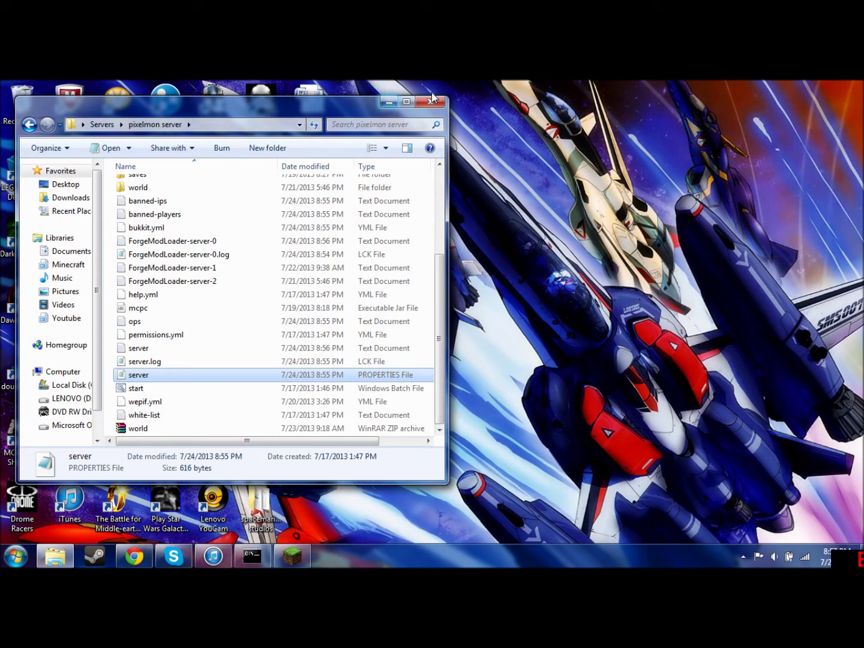
left_click(439, 107)
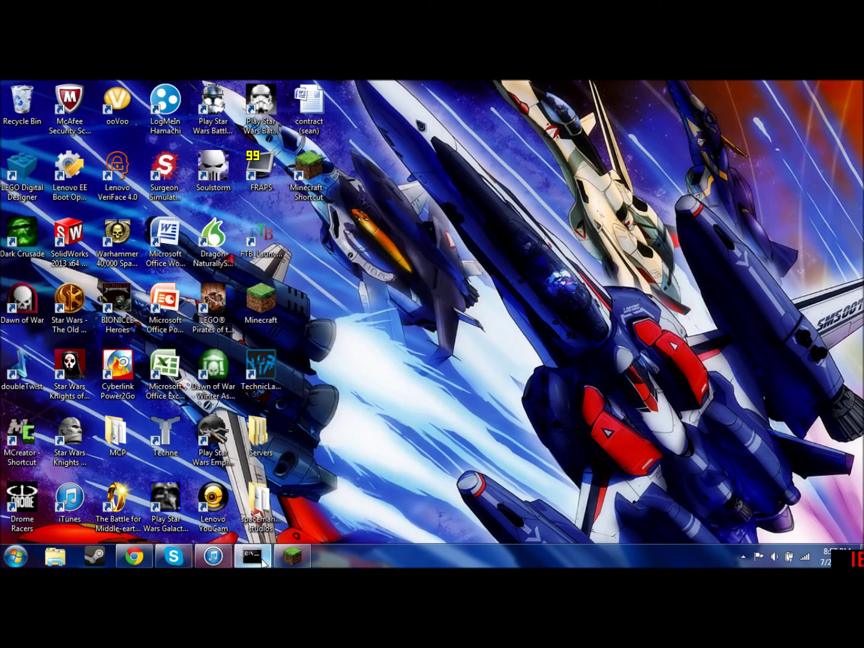
Restore the Minecraft window, move it aside, and close the Command Prompt window.
left_click(292, 555)
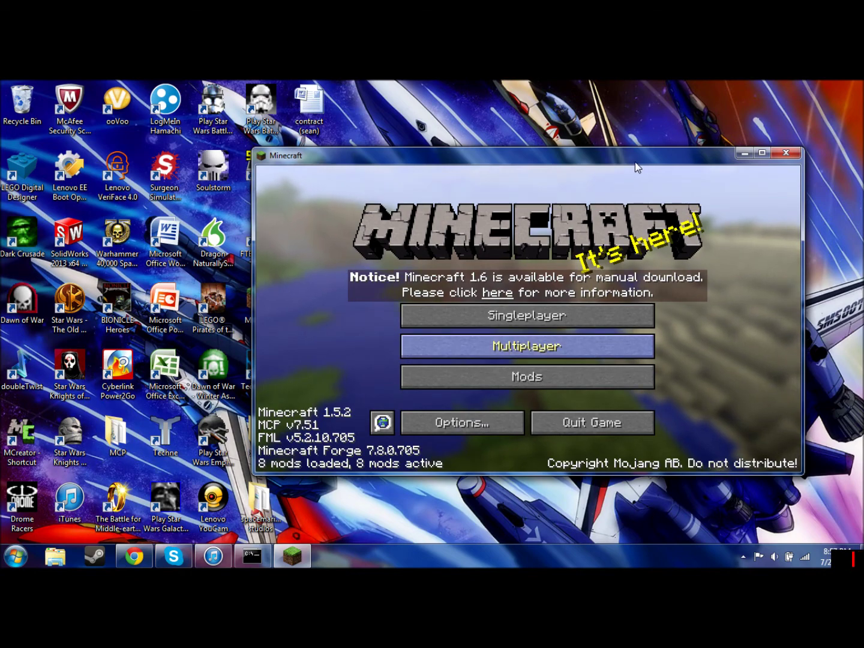
left_click_drag(635, 163, 588, 155)
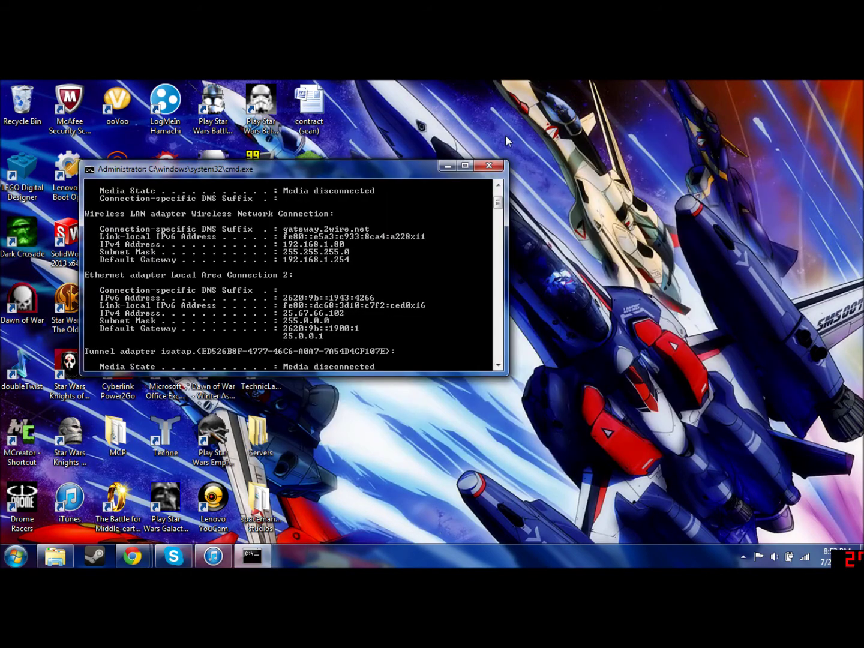
left_click(493, 167)
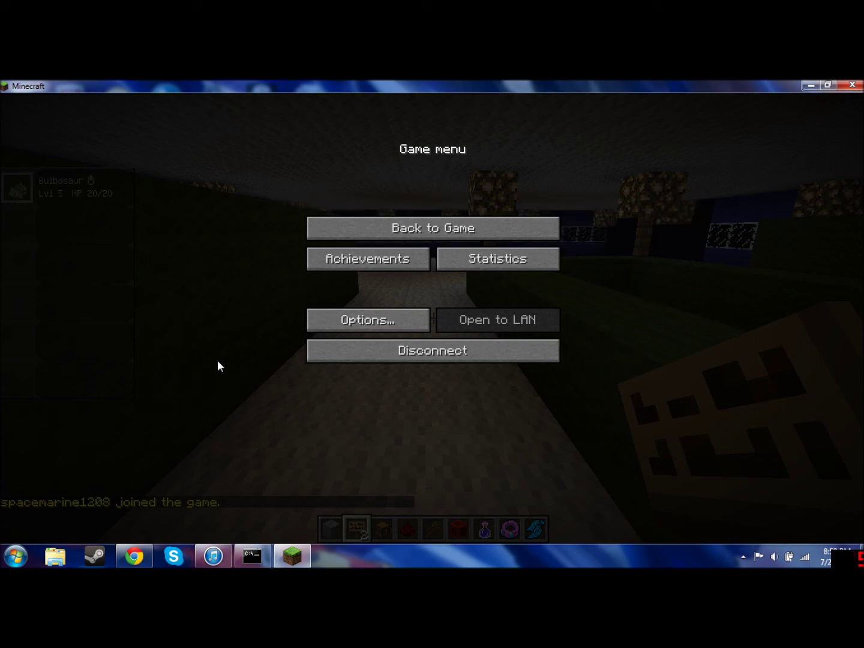
Resume, walk past the glowstone stairwell and blue room through the iron doors, then pause.
key("Escape")
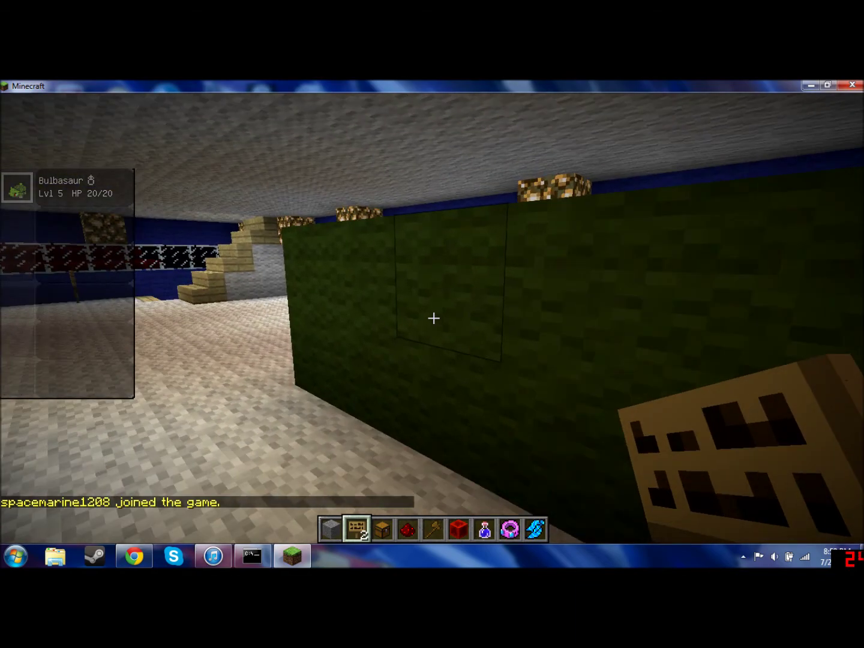
key("w")
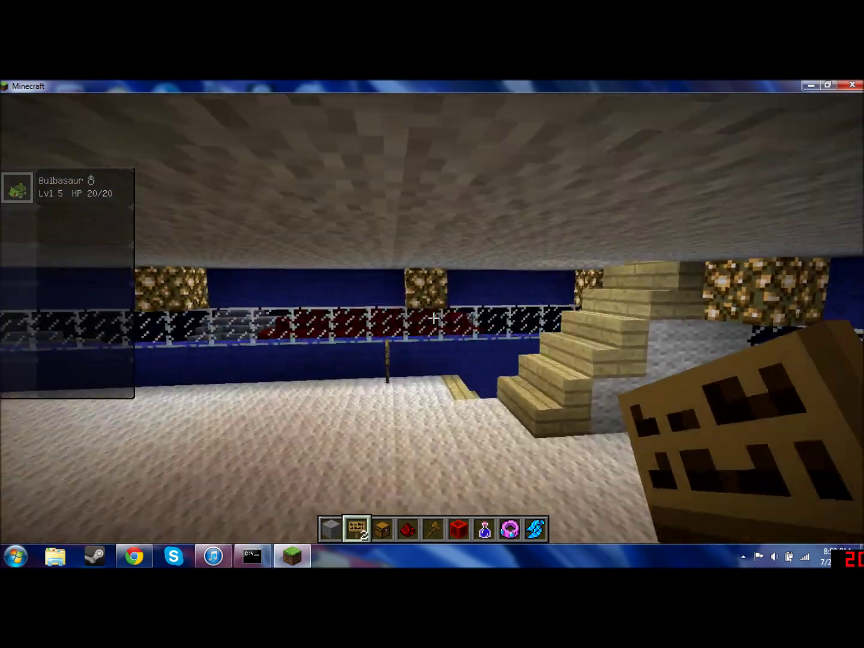
key("w")
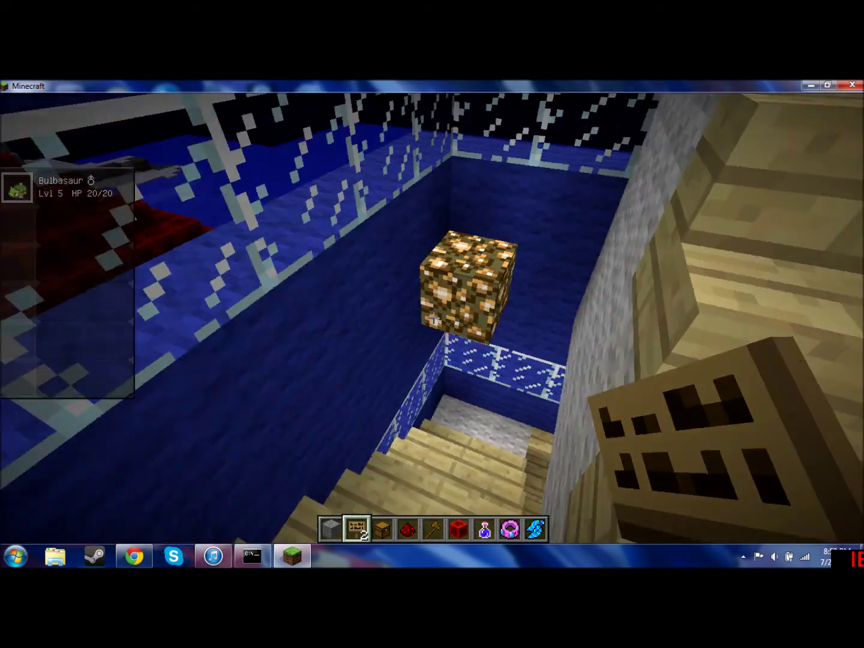
key("w")
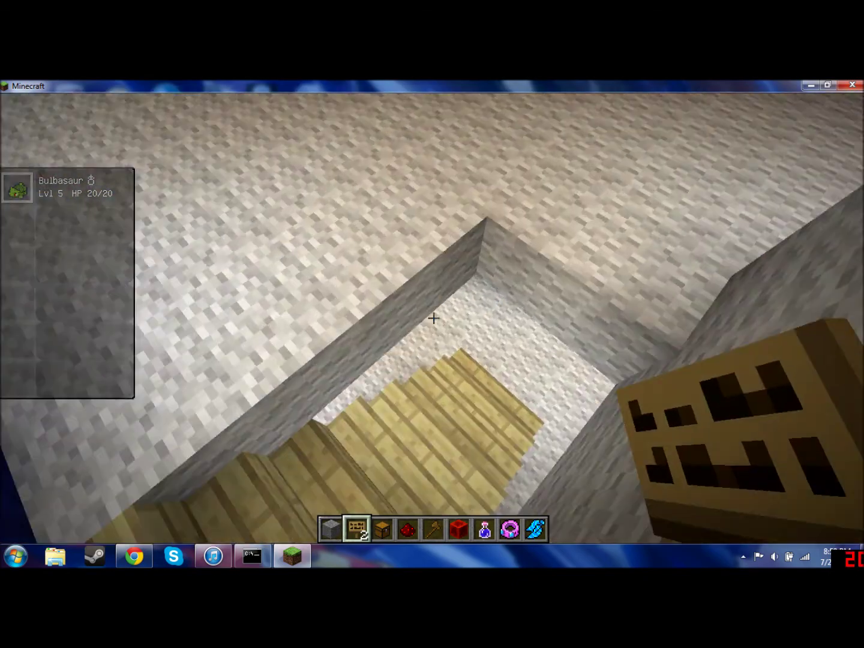
key("w")
key("w")
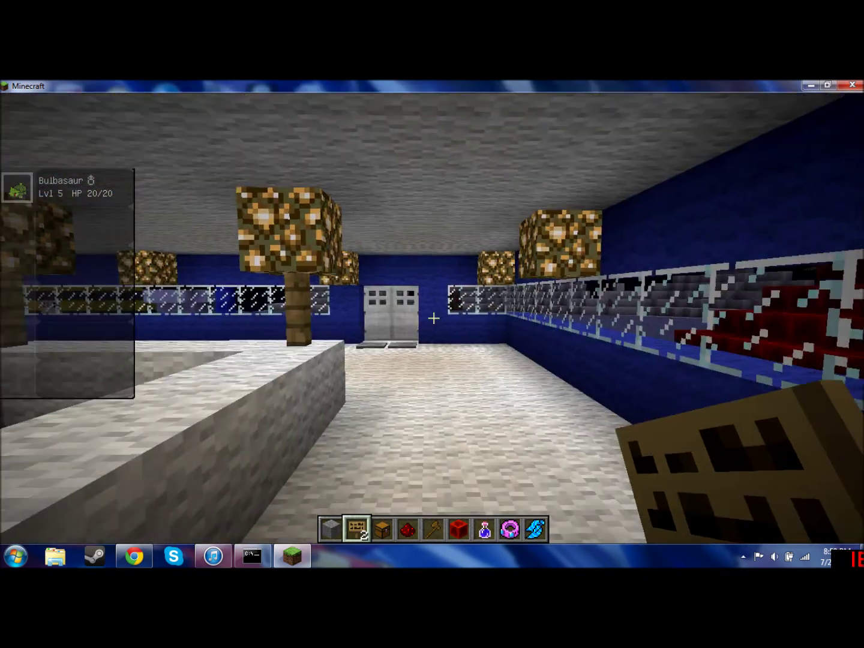
key("w")
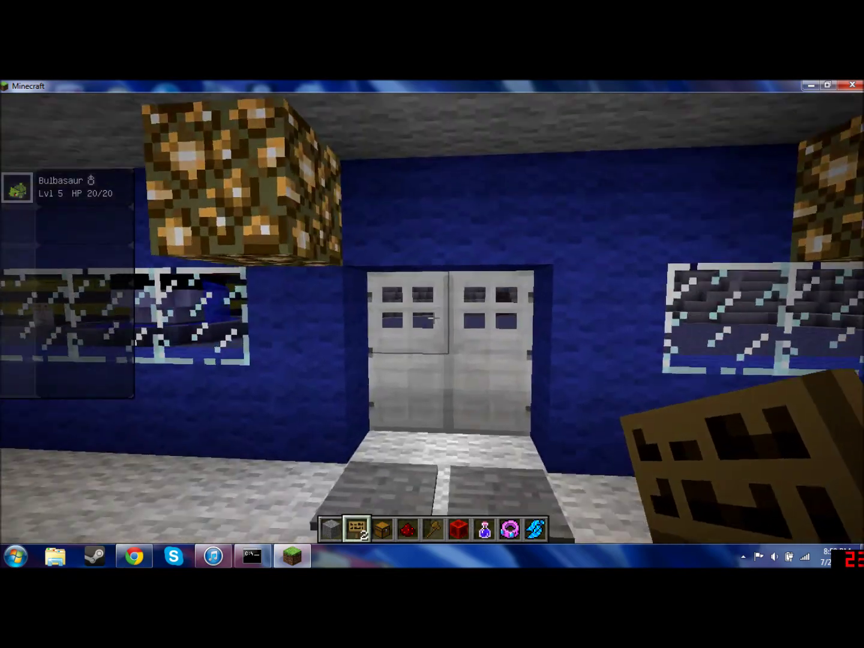
key("s")
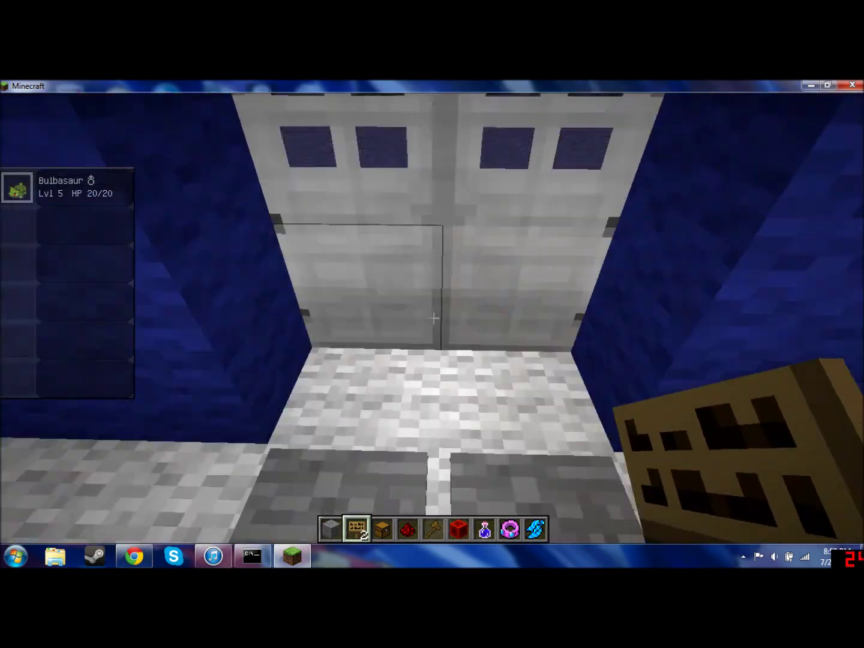
key("w")
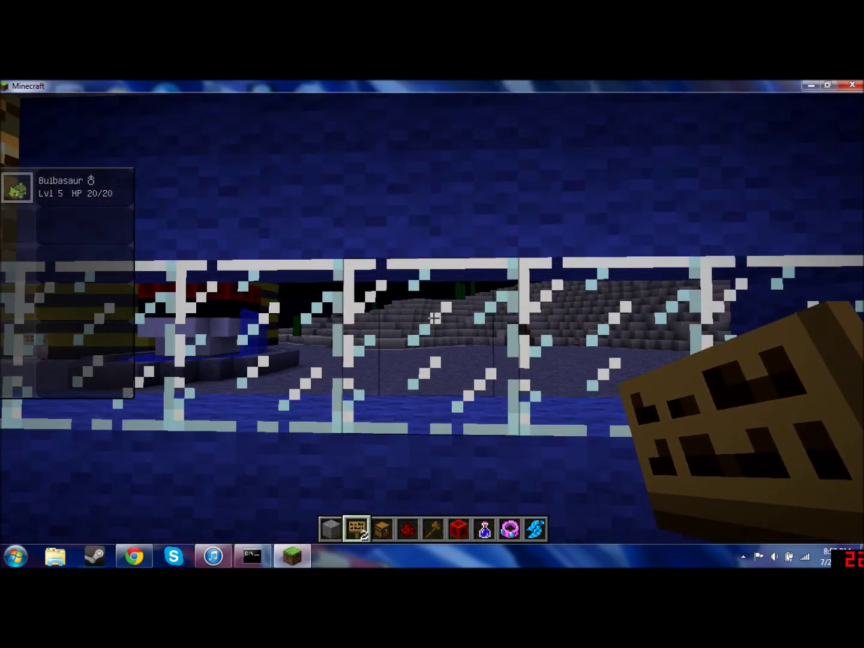
key("Escape")
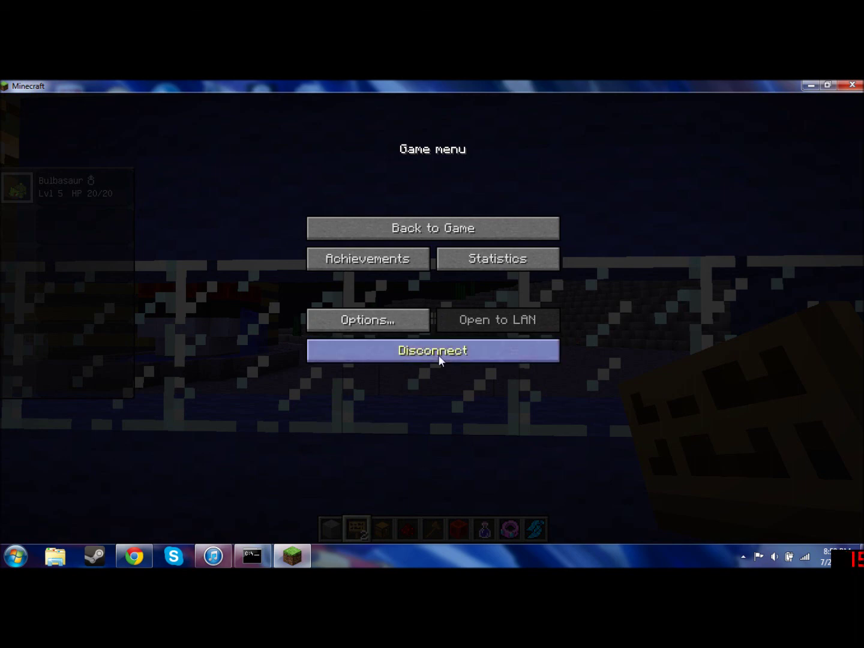